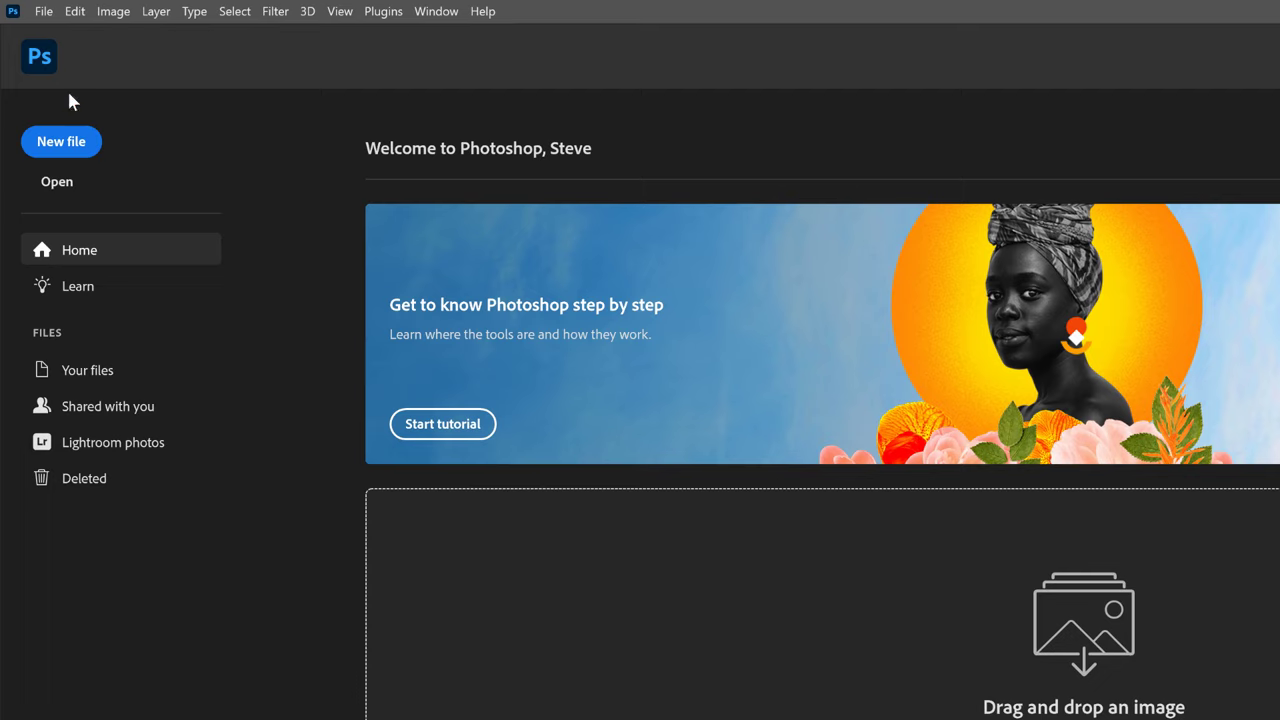
# Create a new document with width 2000 px, height 2000 px and resolution 300 ppi.
pyautogui.click(44, 11)
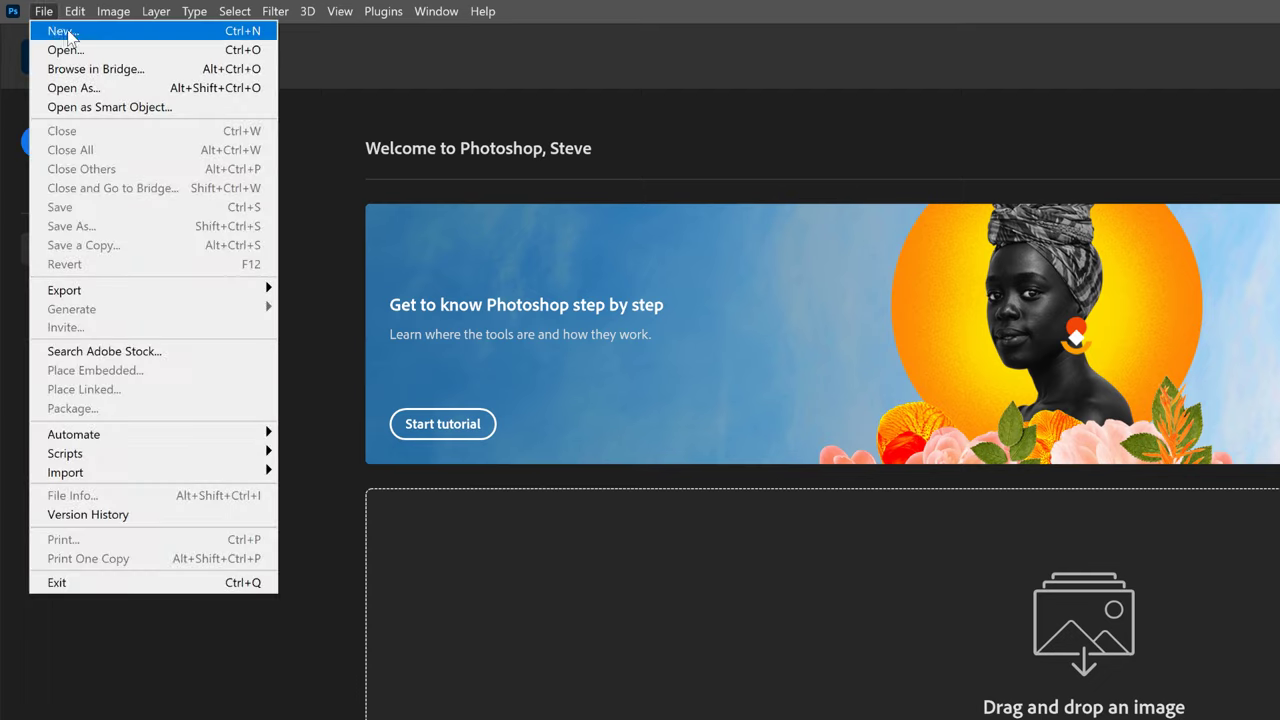
pyautogui.click(98, 38)
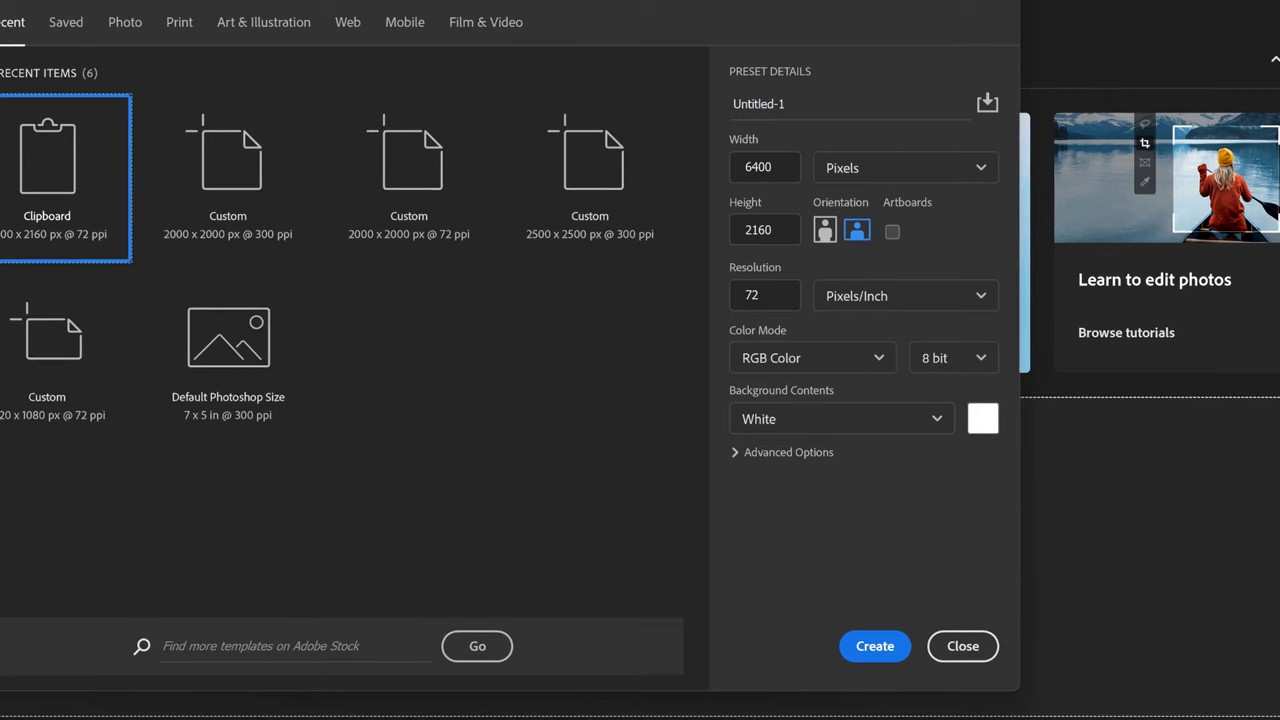
pyautogui.moveTo(786, 167); pyautogui.dragTo(732, 167)
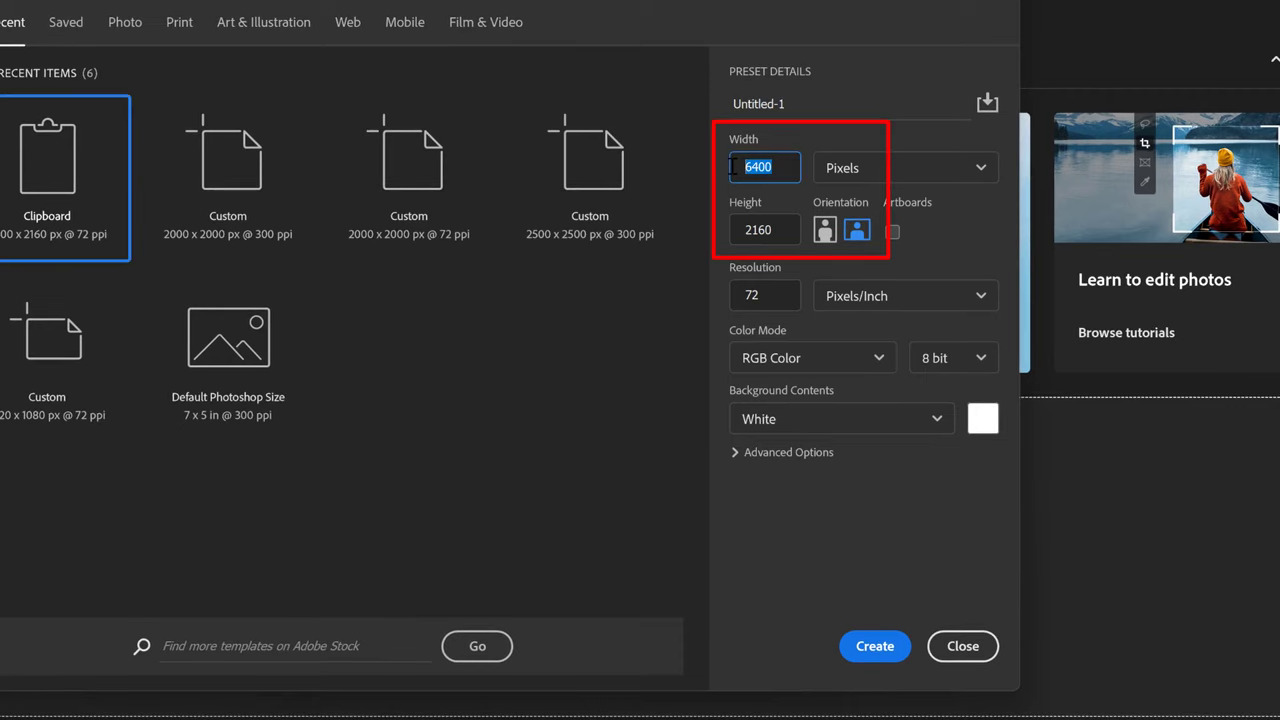
pyautogui.write('2000')
pyautogui.moveTo(780, 229); pyautogui.dragTo(742, 229)
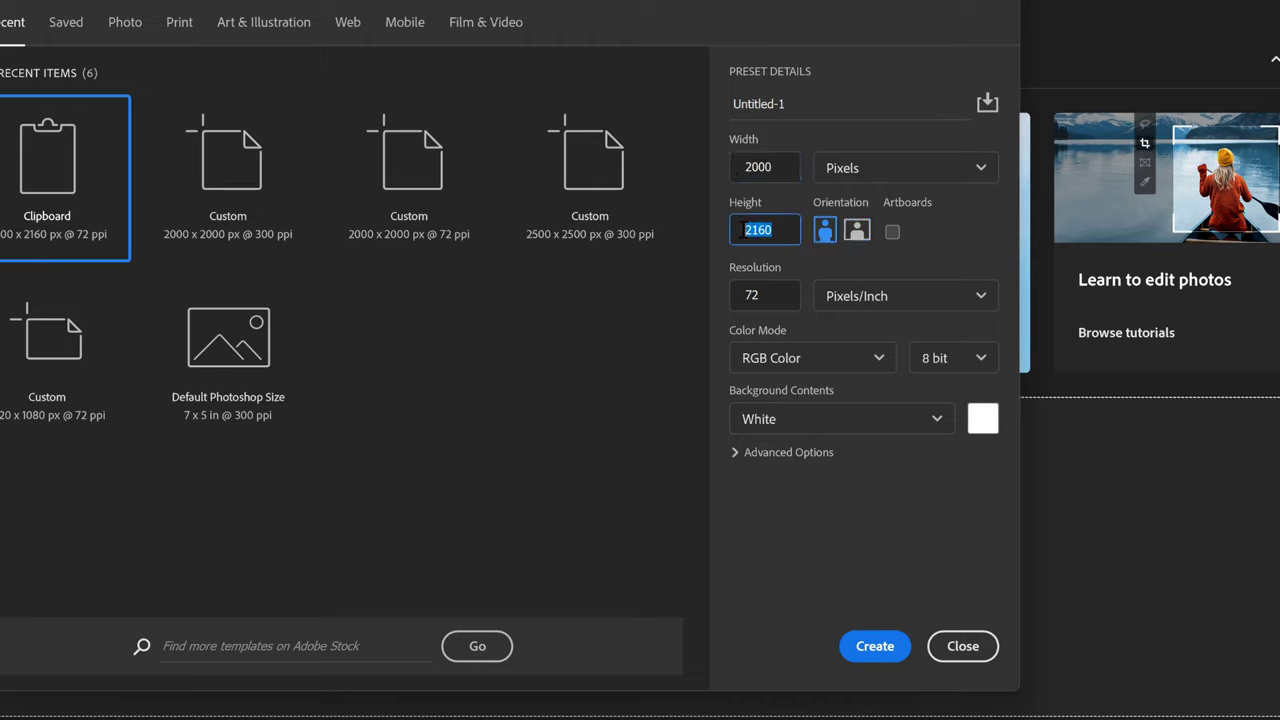
pyautogui.write('2000')
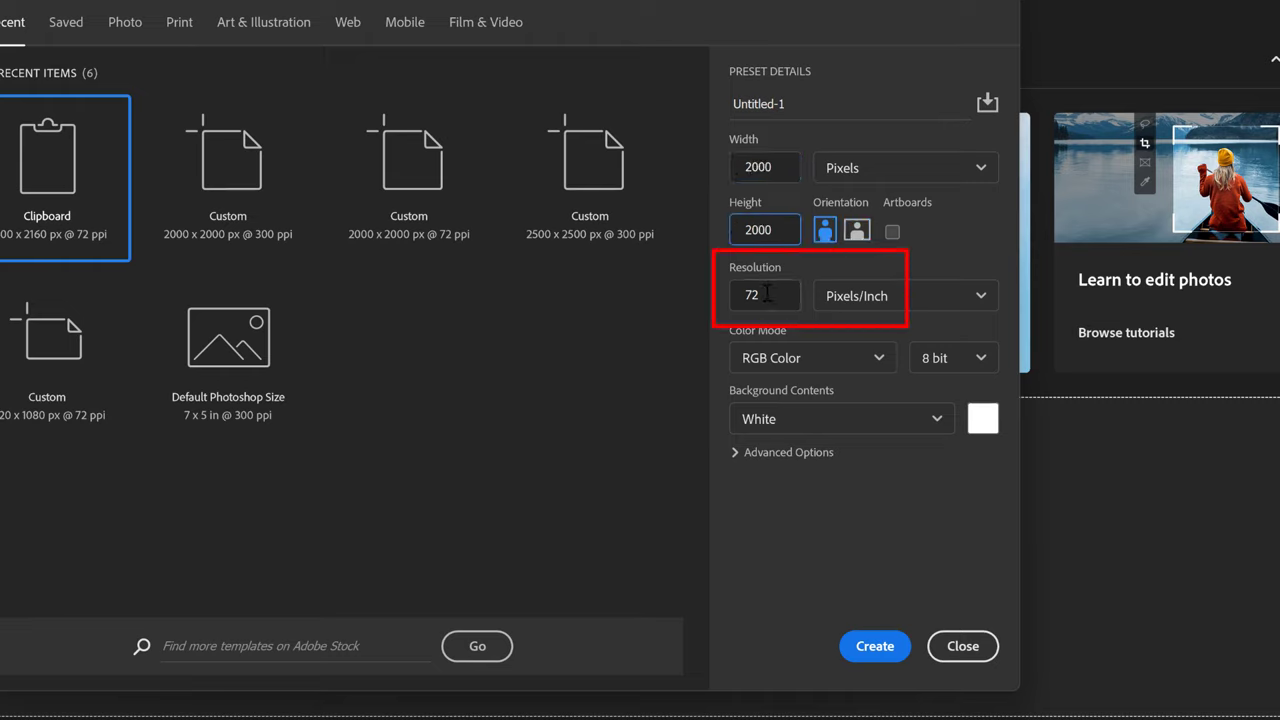
pyautogui.moveTo(767, 293); pyautogui.dragTo(733, 295)
pyautogui.write('300')
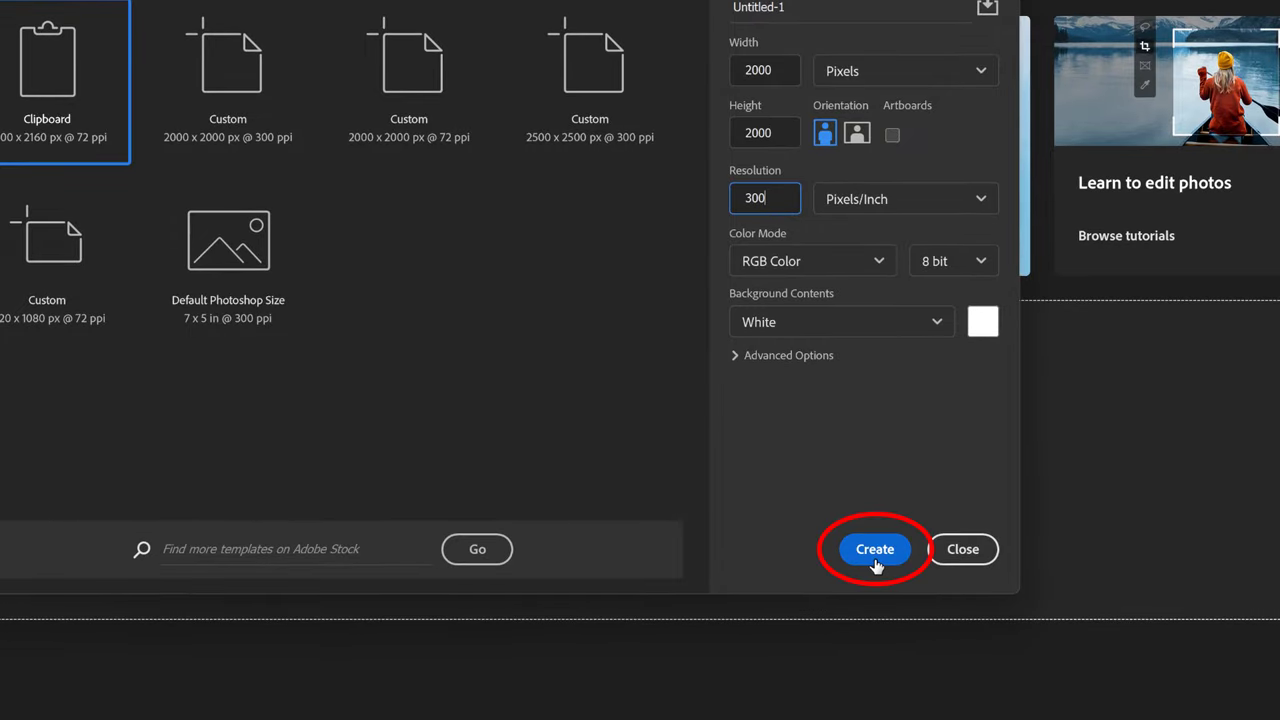
pyautogui.click(874, 563)
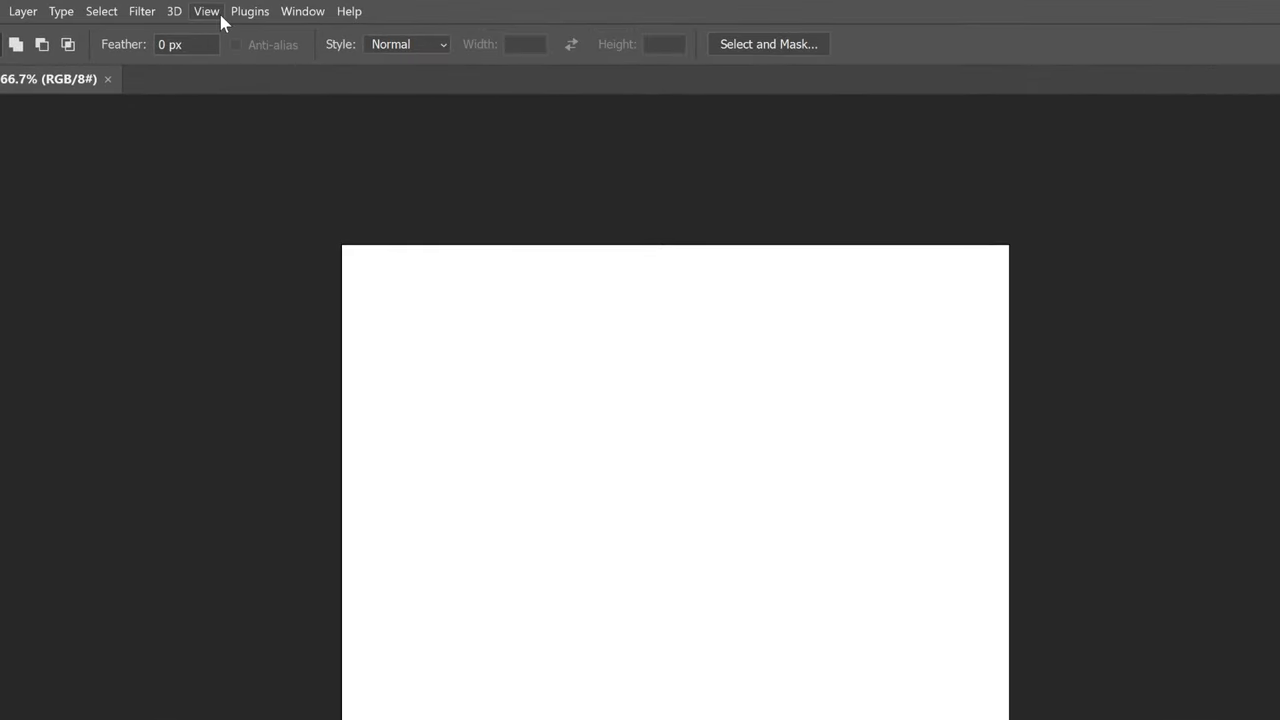
# Use View > Fit on Screen so the whole 2000 × 2000 canvas fits the window.
pyautogui.click(207, 11)
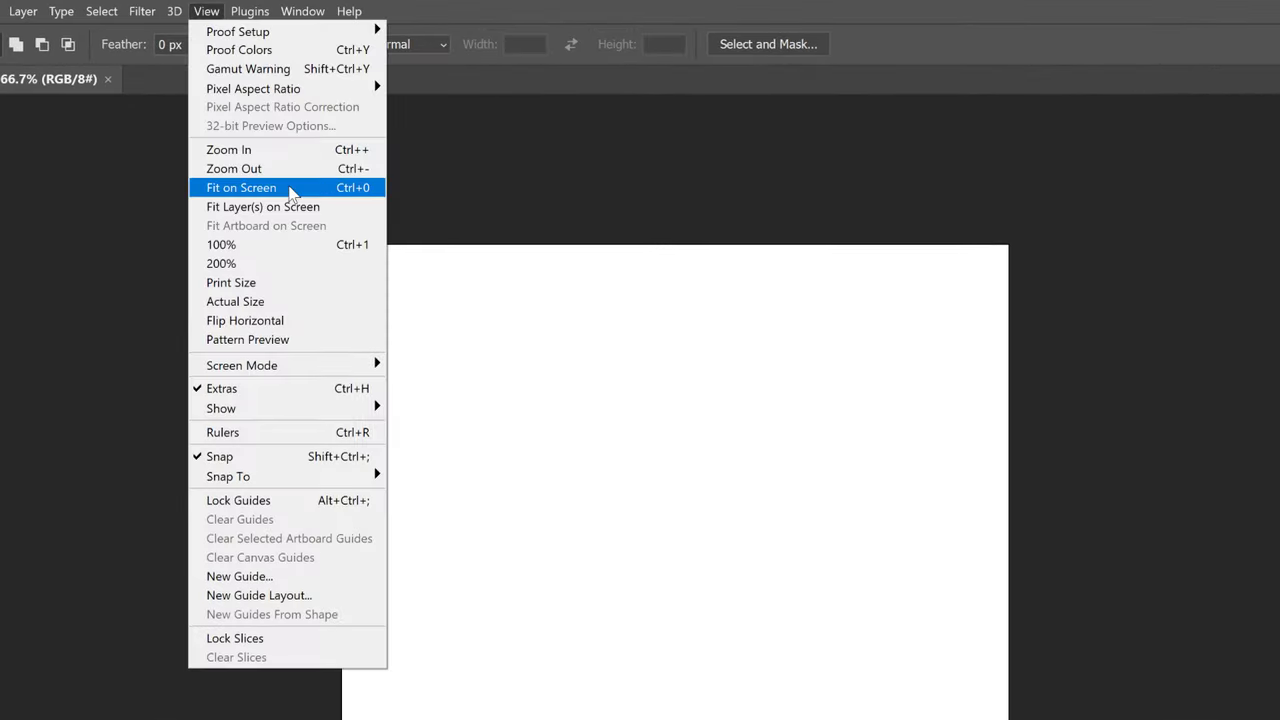
pyautogui.click(291, 190)
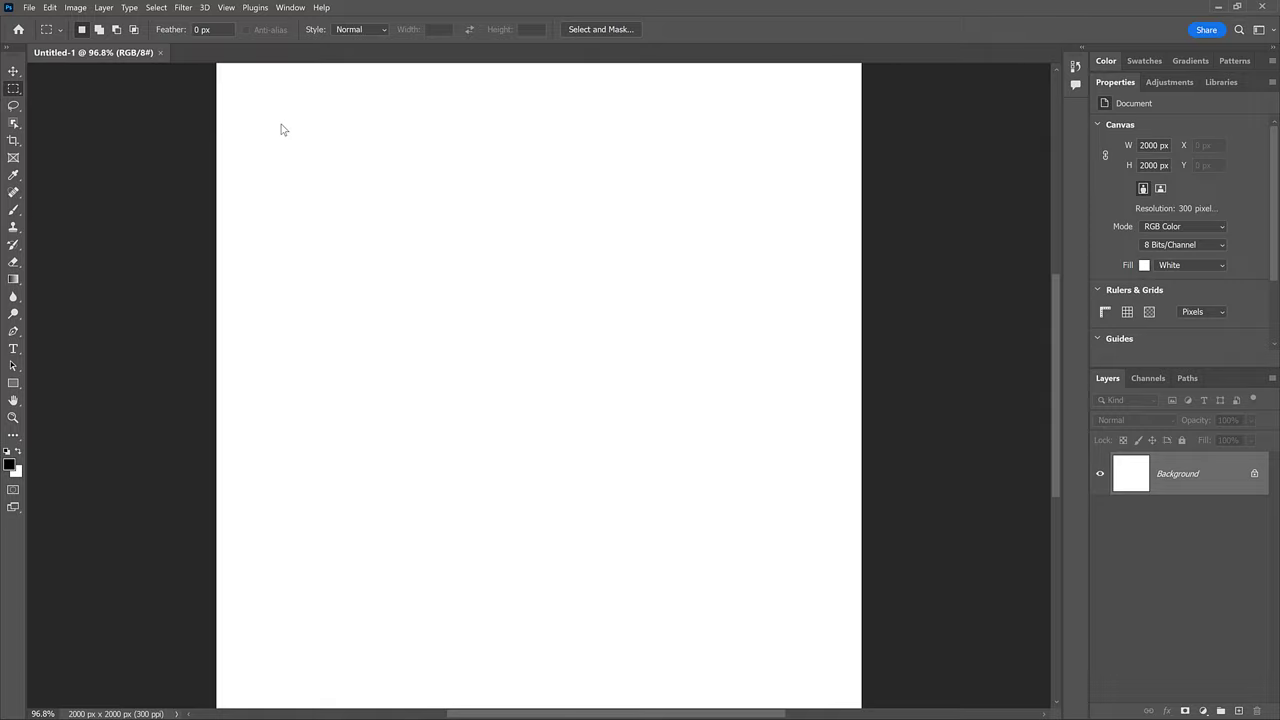
# Show the Shapes panel, expand and collapse Wild Animals, and make the panel taller.
pyautogui.click(298, 9)
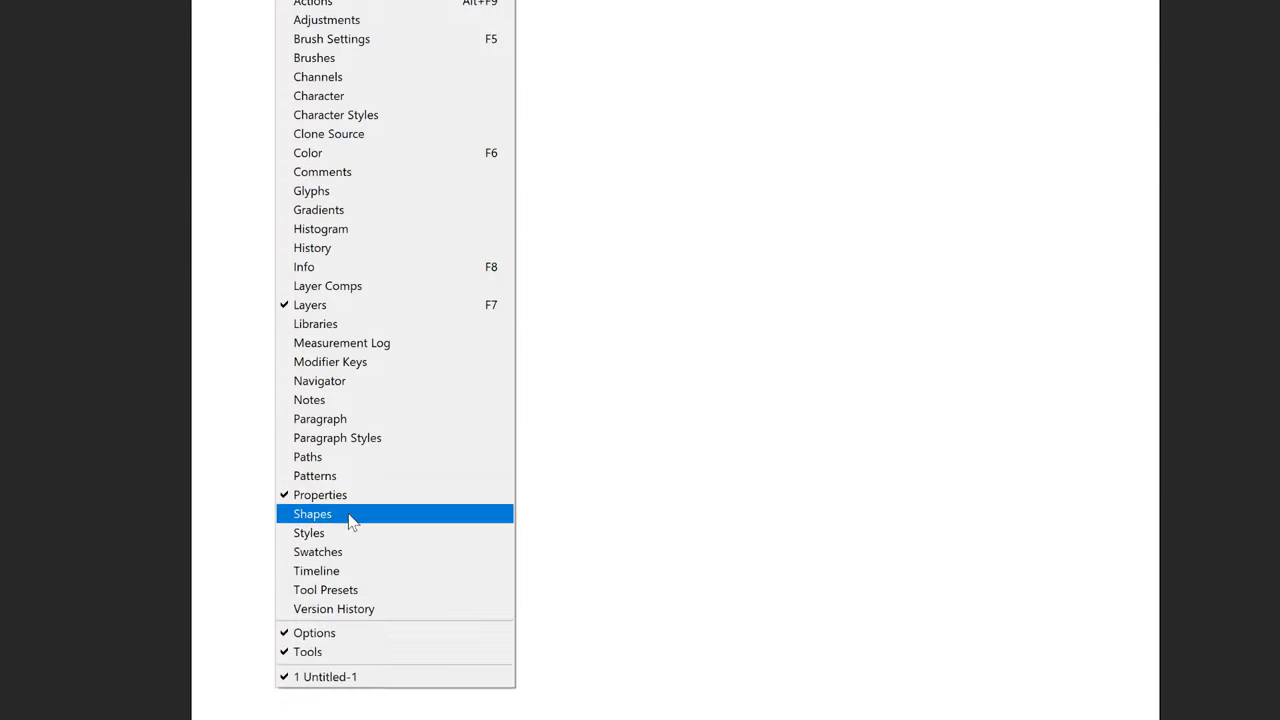
pyautogui.click(349, 510)
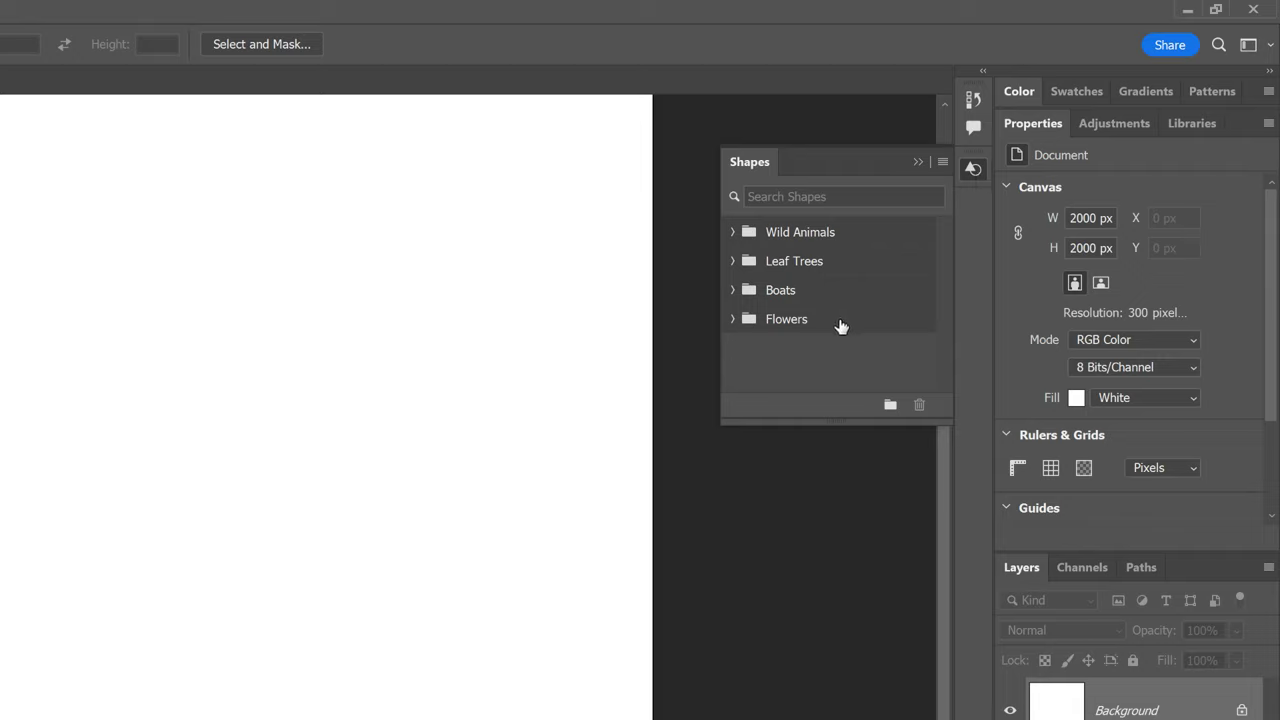
pyautogui.click(731, 232)
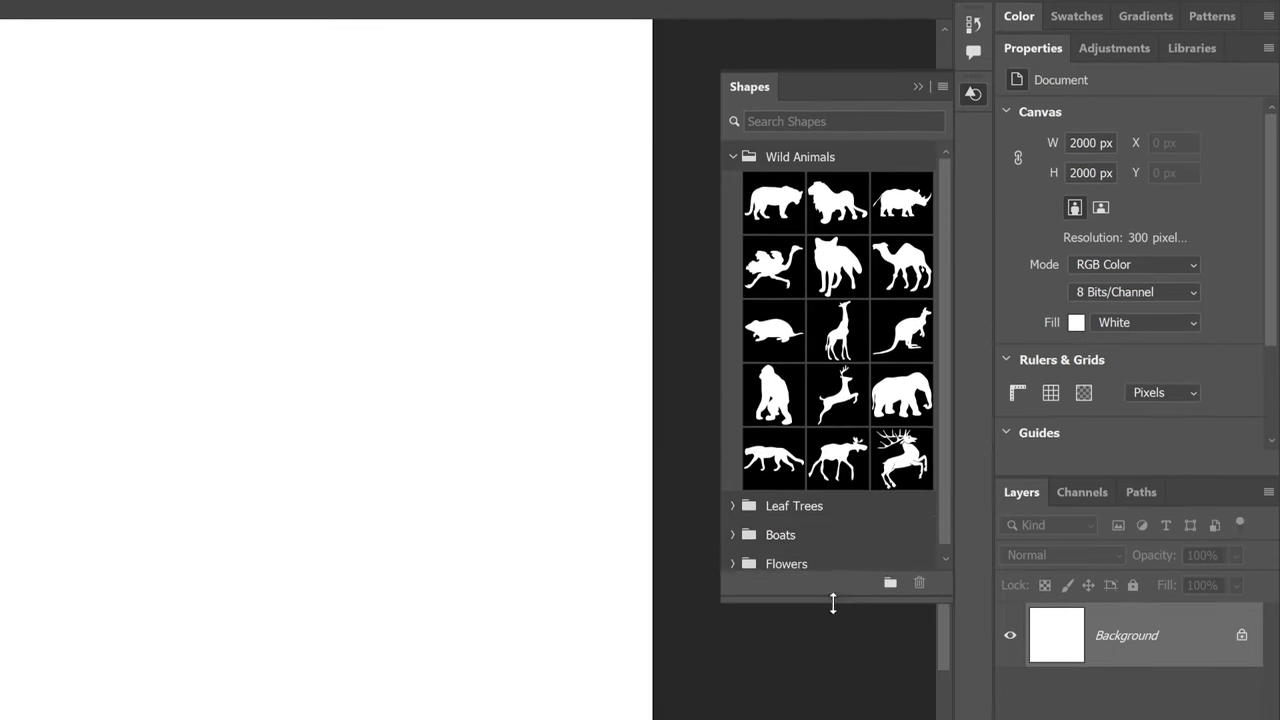
pyautogui.moveTo(838, 422); pyautogui.dragTo(830, 670)
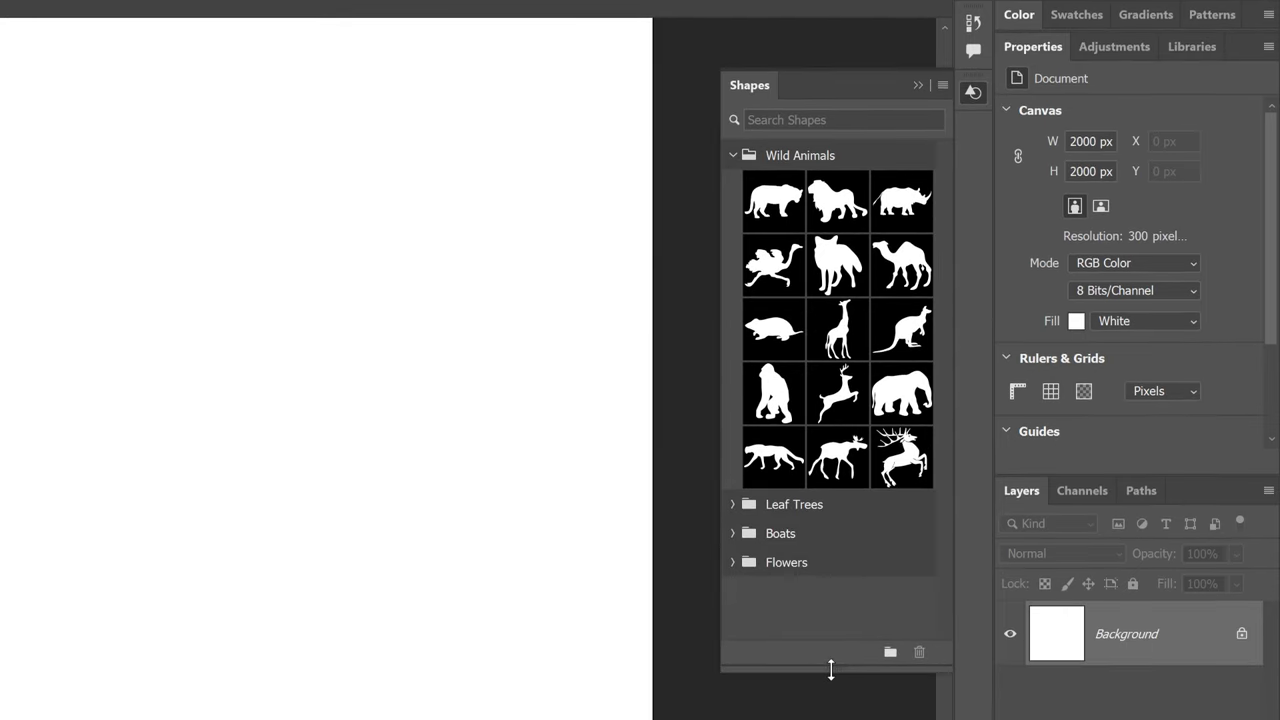
pyautogui.click(732, 155)
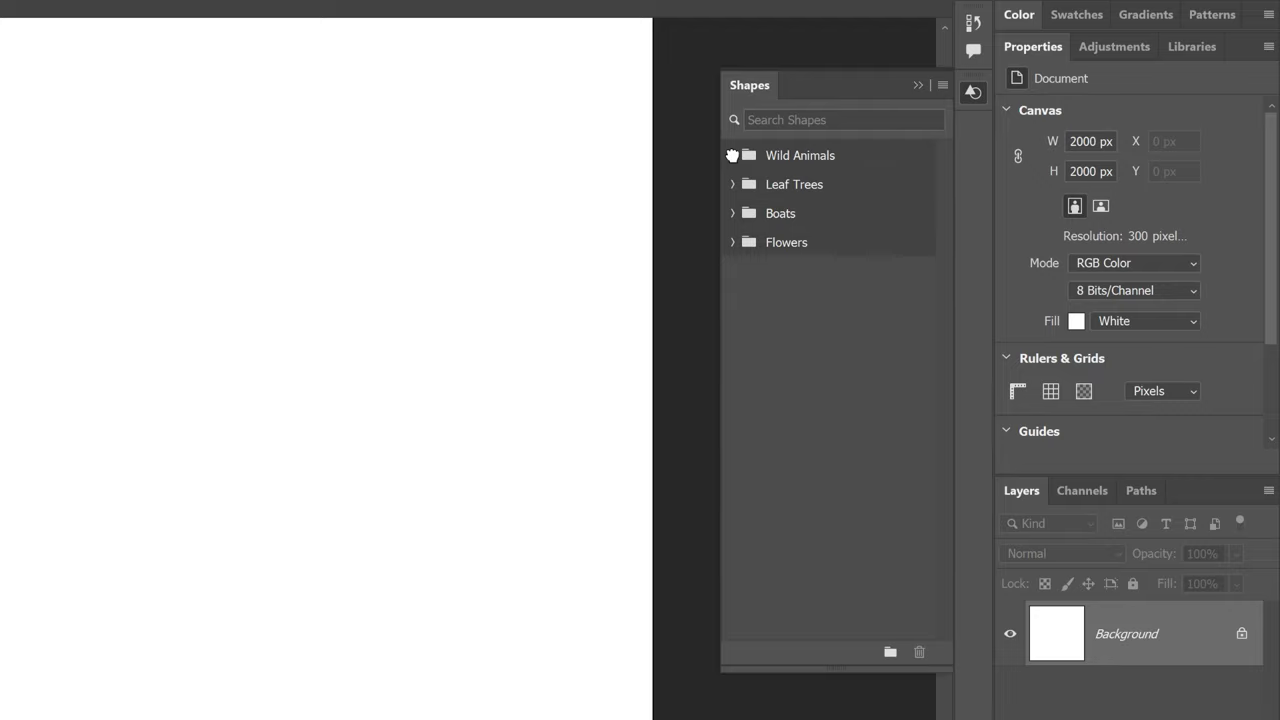
# Load Legacy Shapes and More, then select the butterfly under All Legacy Default Shapes > Nature.
pyautogui.click(942, 86)
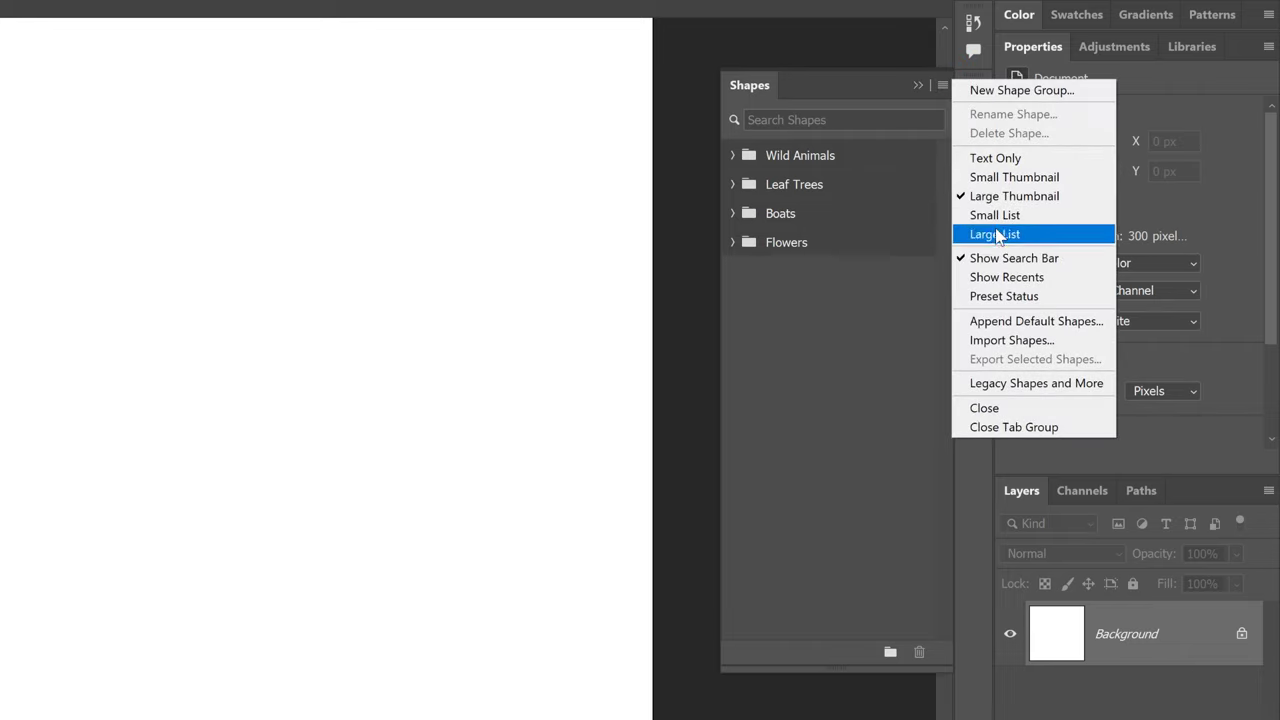
pyautogui.click(1054, 386)
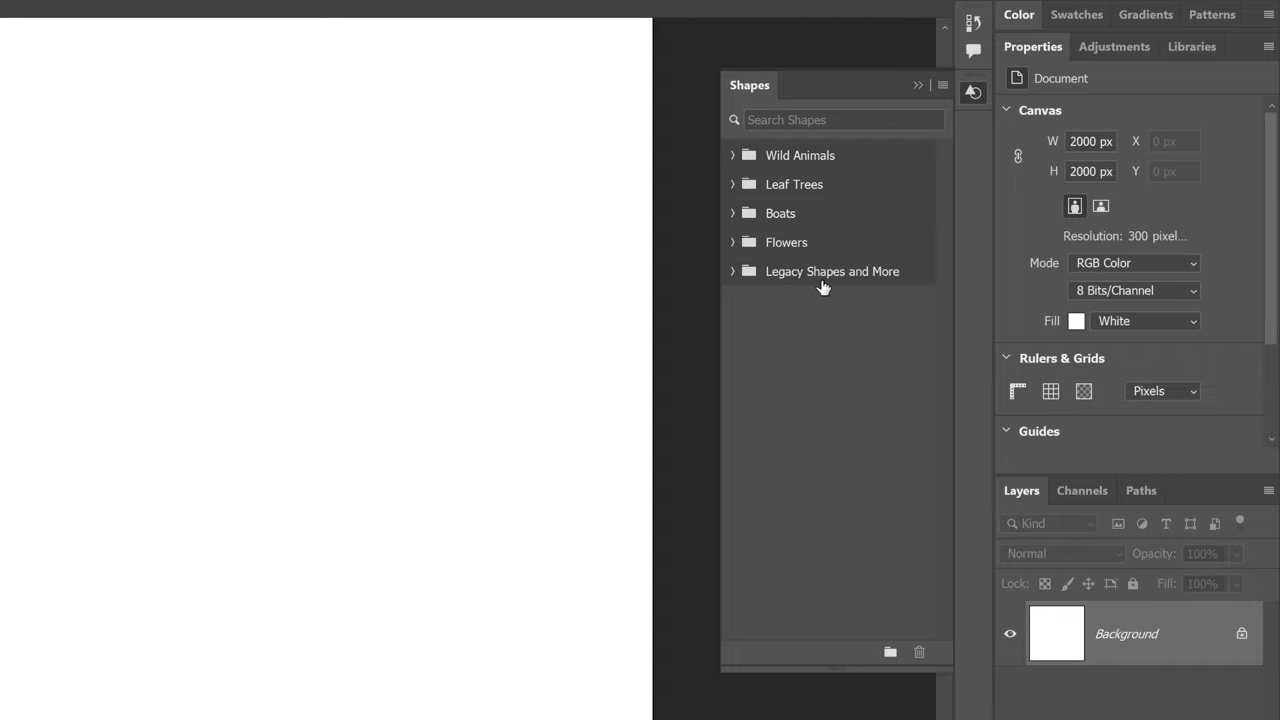
pyautogui.click(732, 271)
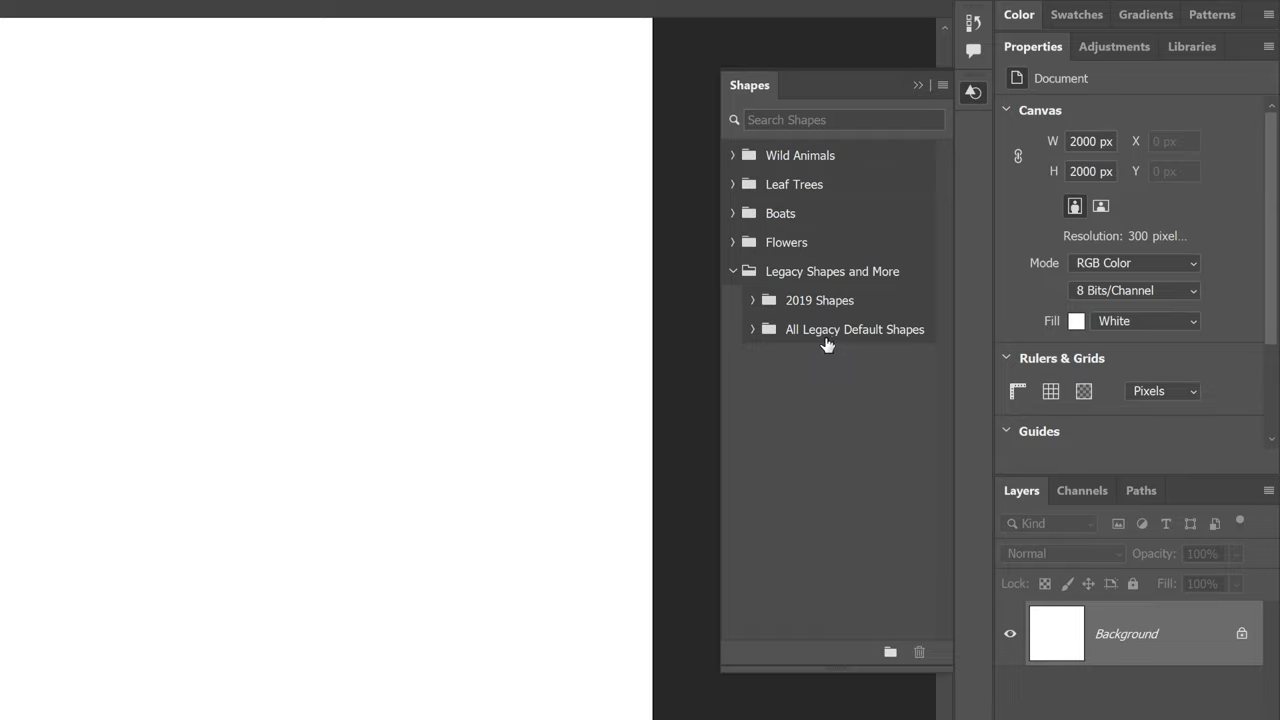
pyautogui.click(752, 331)
pyautogui.moveTo(945, 321); pyautogui.dragTo(948, 471)
pyautogui.click(771, 422)
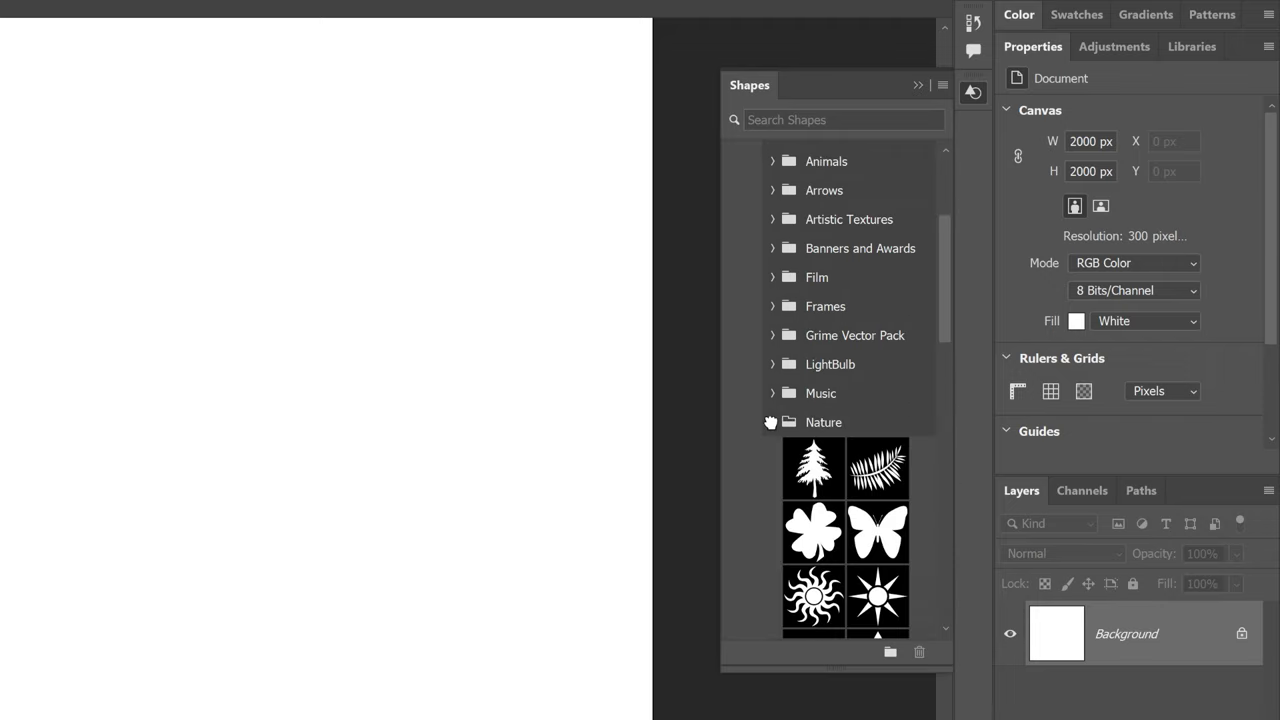
pyautogui.moveTo(944, 332); pyautogui.dragTo(950, 376)
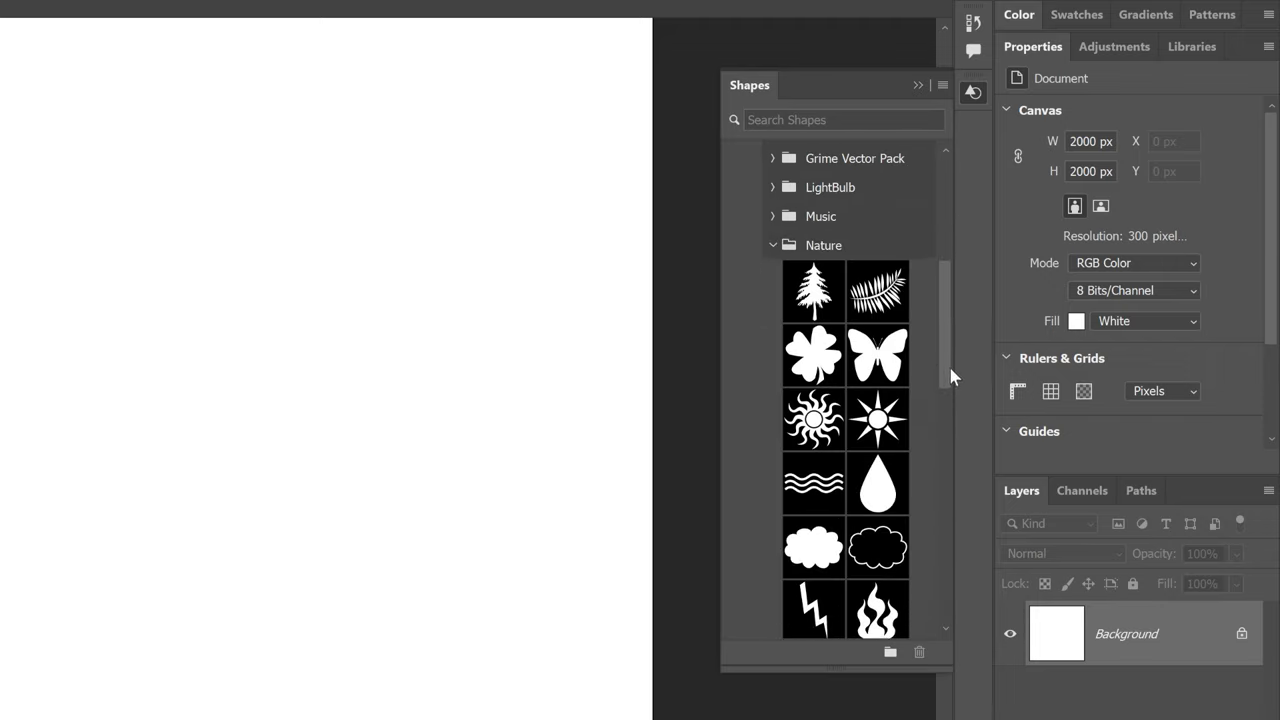
pyautogui.click(878, 358)
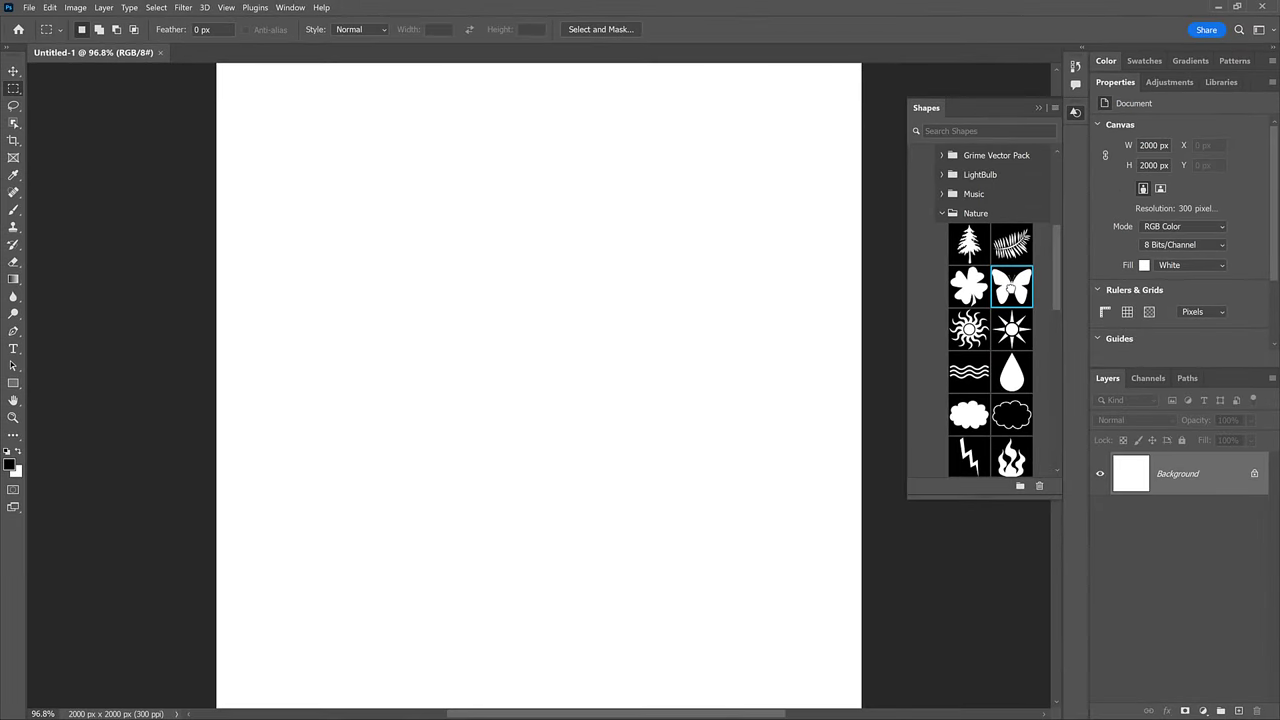
# Drag the butterfly onto the canvas, enlarge it to fill most of the canvas, centre it, and commit.
pyautogui.moveTo(1007, 288); pyautogui.dragTo(542, 369)
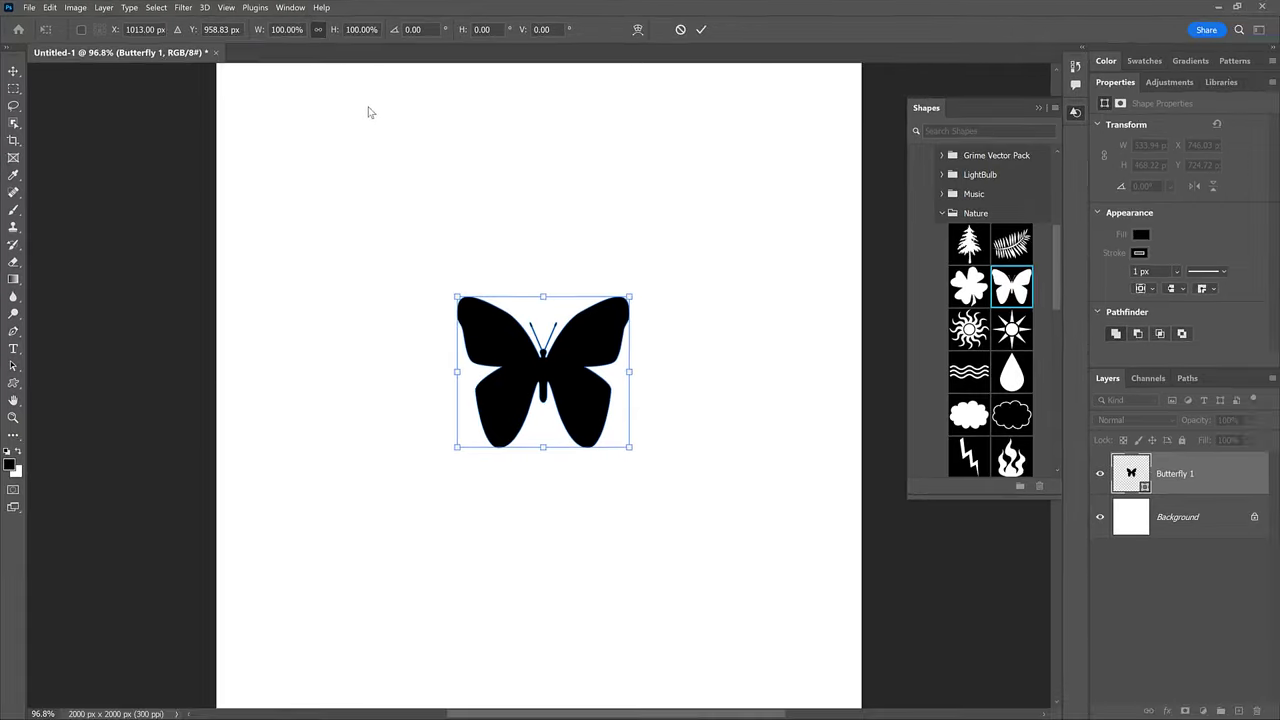
pyautogui.moveTo(629, 297); pyautogui.dragTo(631, 294)
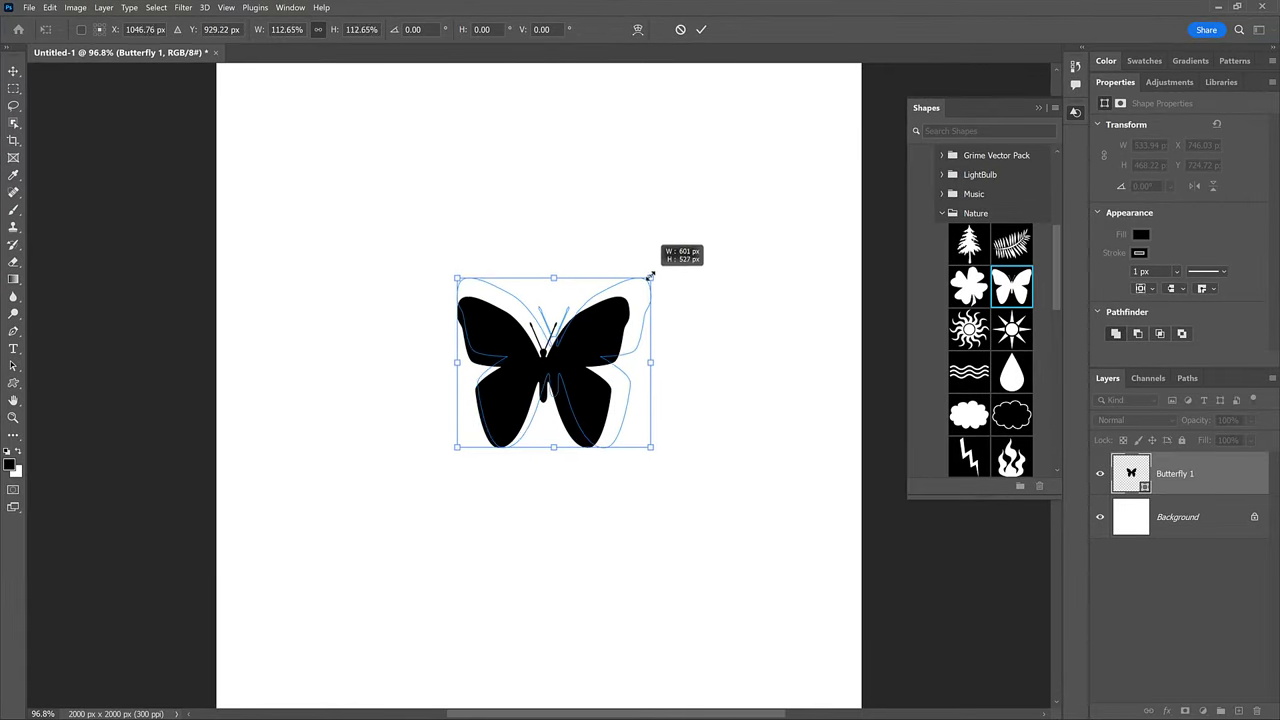
pyautogui.moveTo(650, 276); pyautogui.dragTo(699, 235)
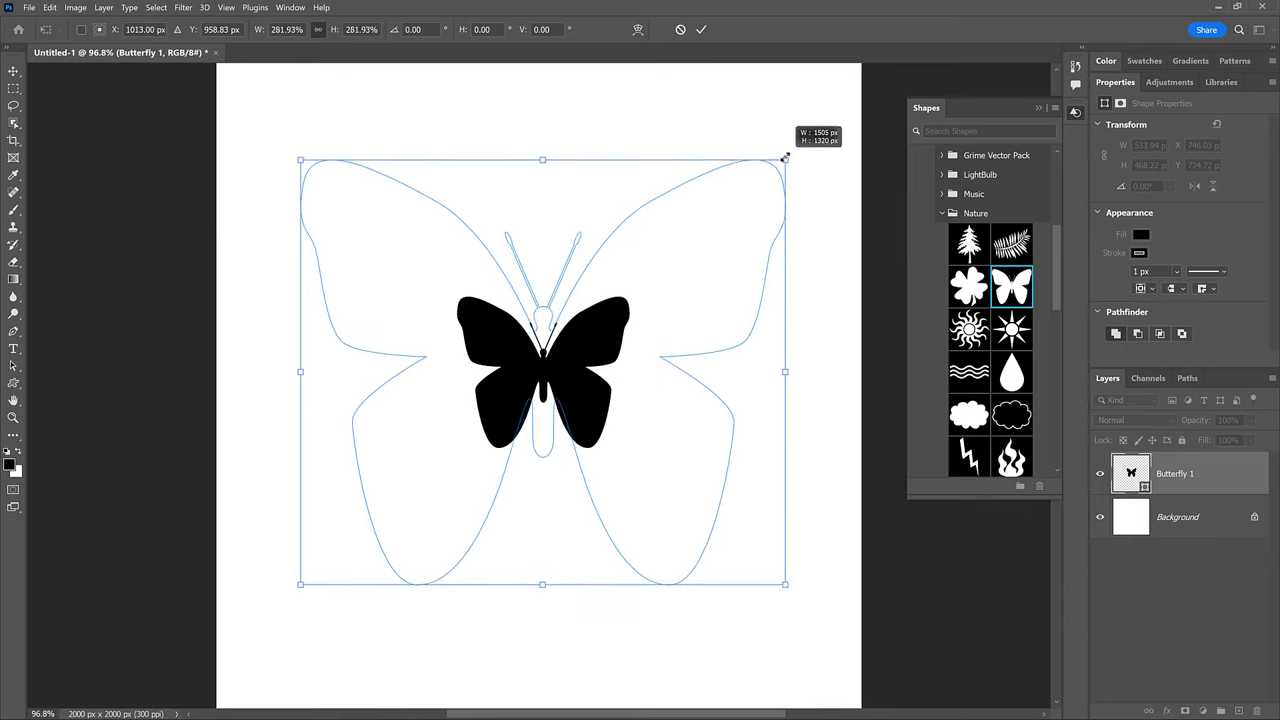
pyautogui.moveTo(699, 235); pyautogui.dragTo(826, 120)
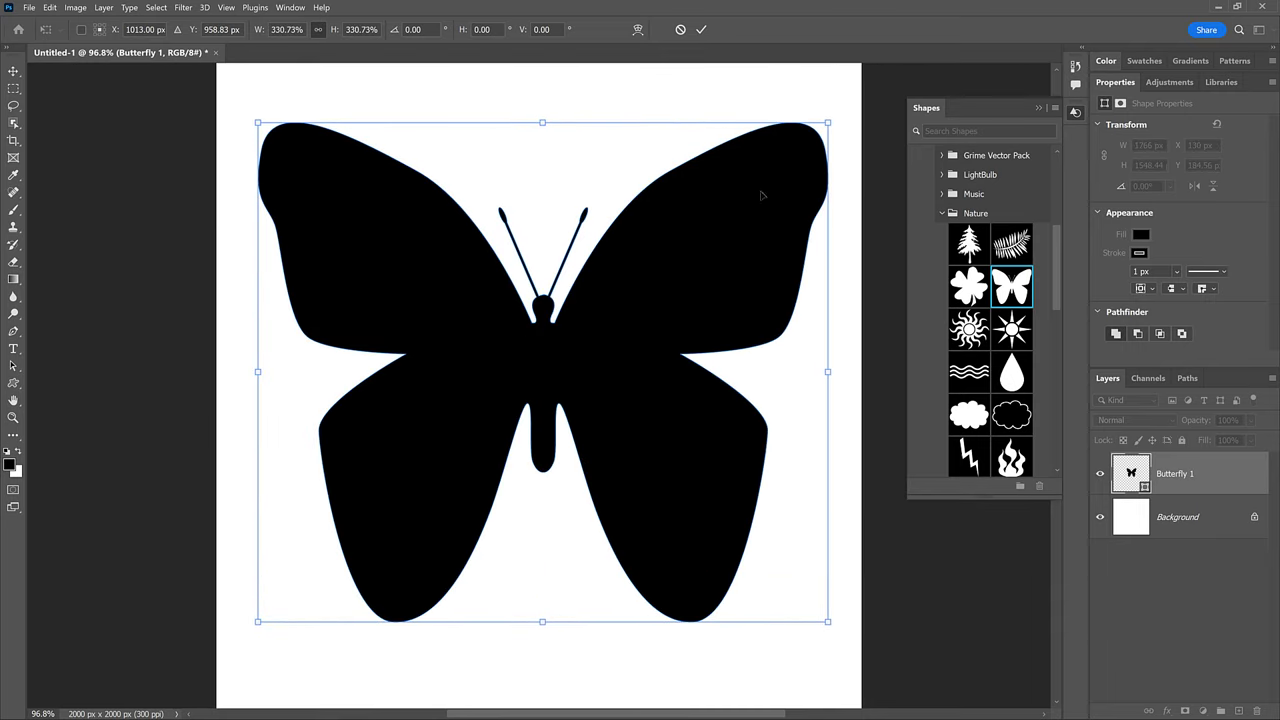
pyautogui.moveTo(676, 252); pyautogui.dragTo(684, 269)
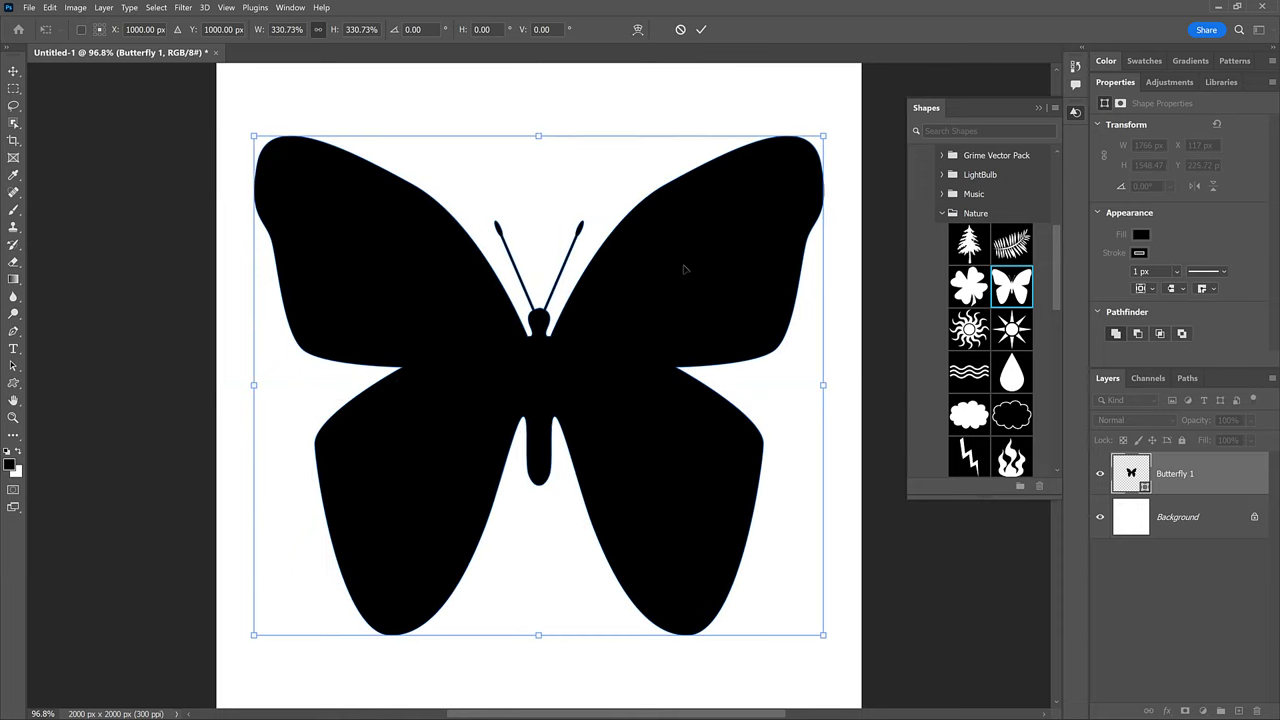
pyautogui.click(701, 30)
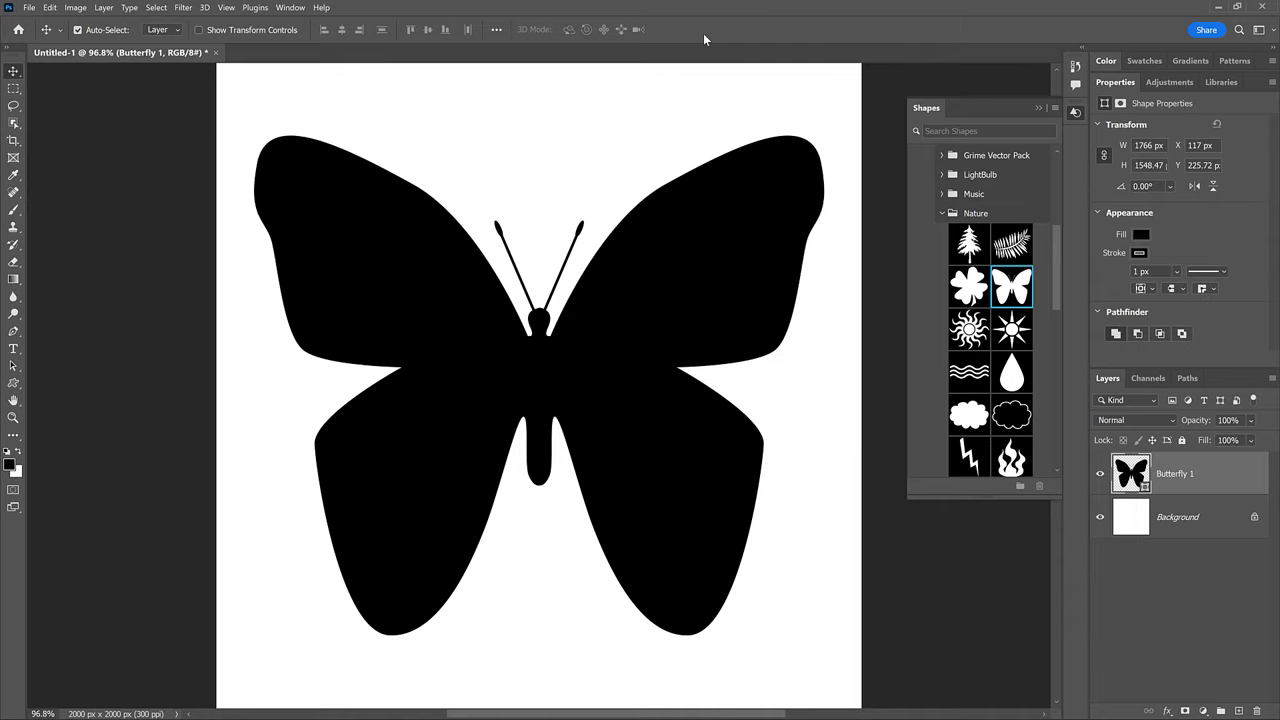
# Collapse the Shapes panel and set the Butterfly 1 stroke to No Color.
pyautogui.click(1076, 116)
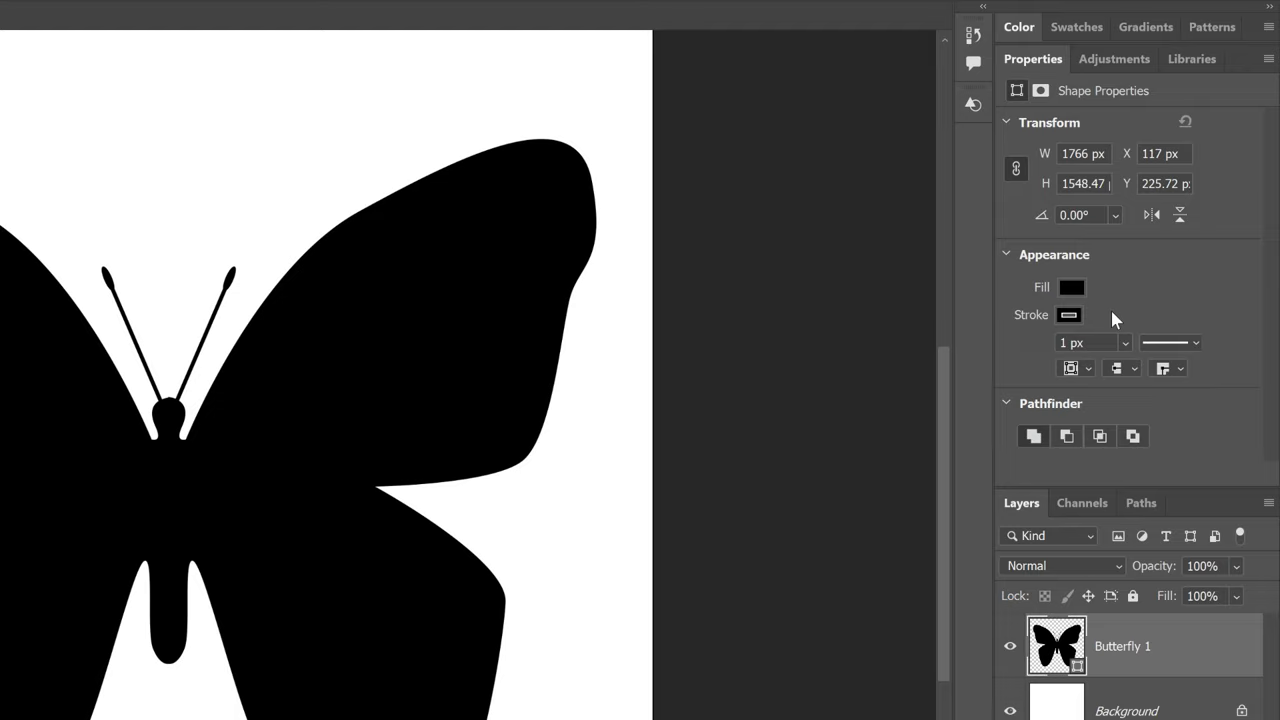
pyautogui.click(1070, 316)
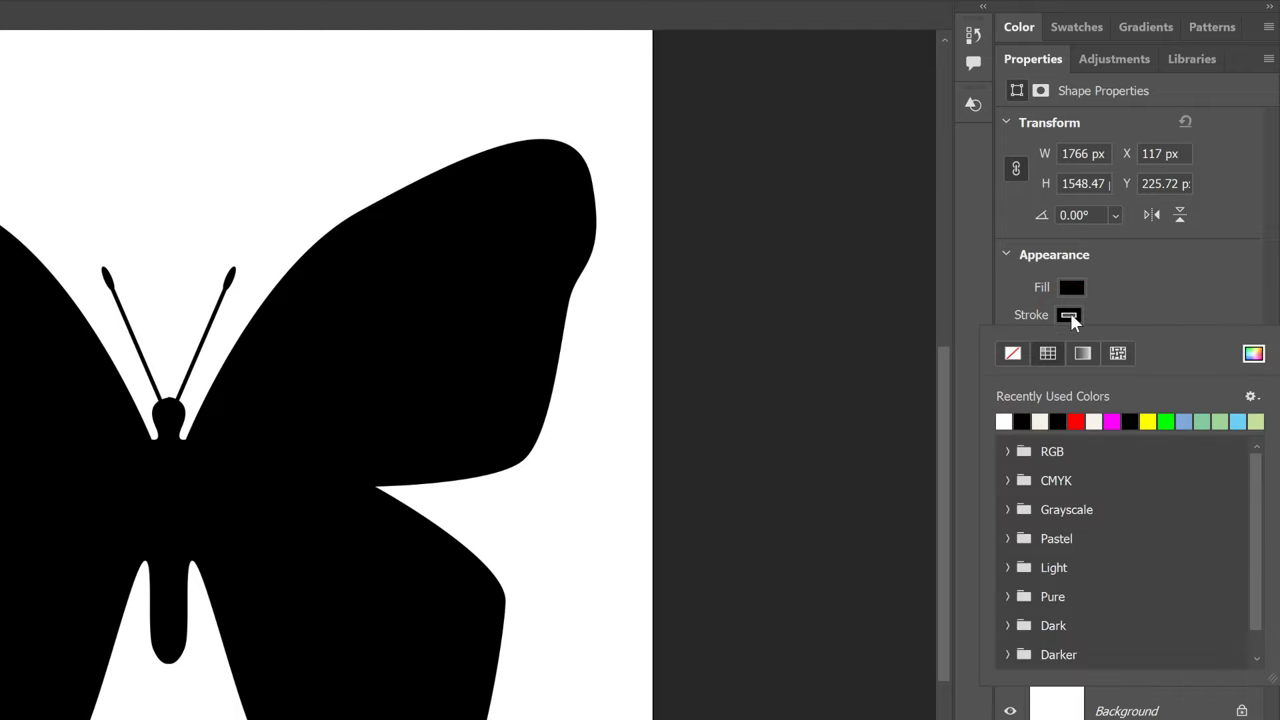
pyautogui.click(1012, 354)
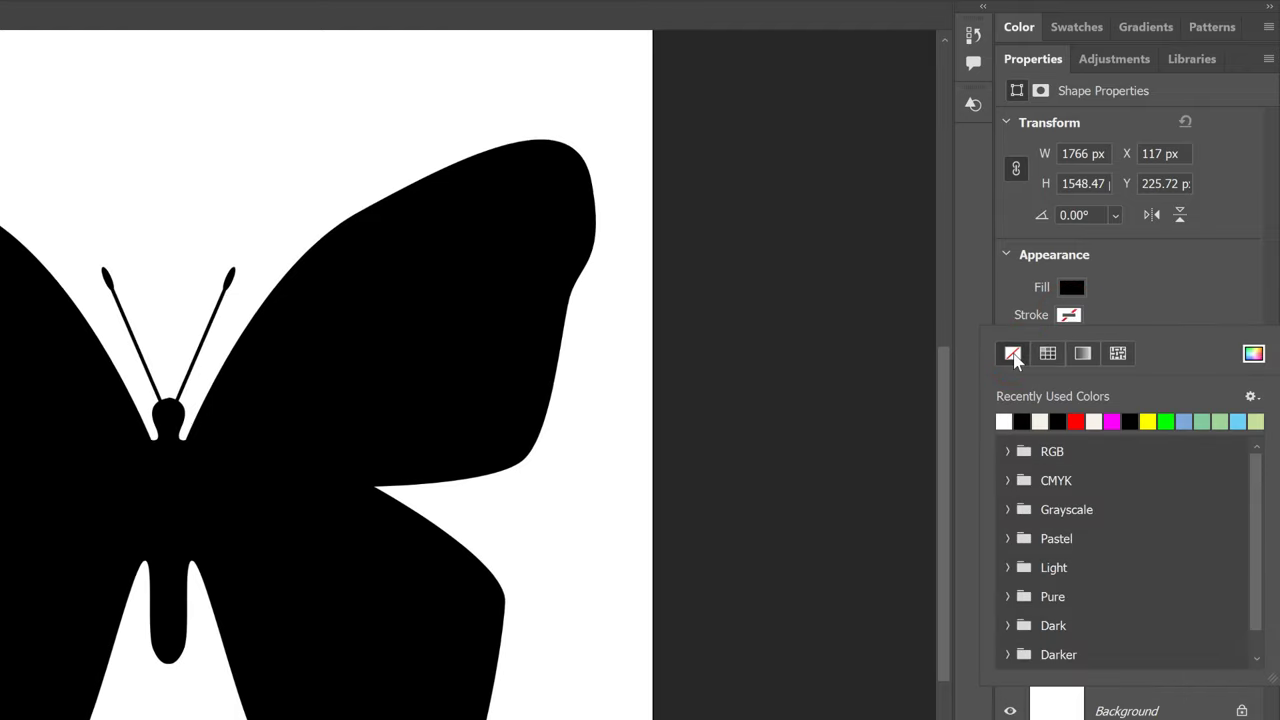
pyautogui.click(1127, 305)
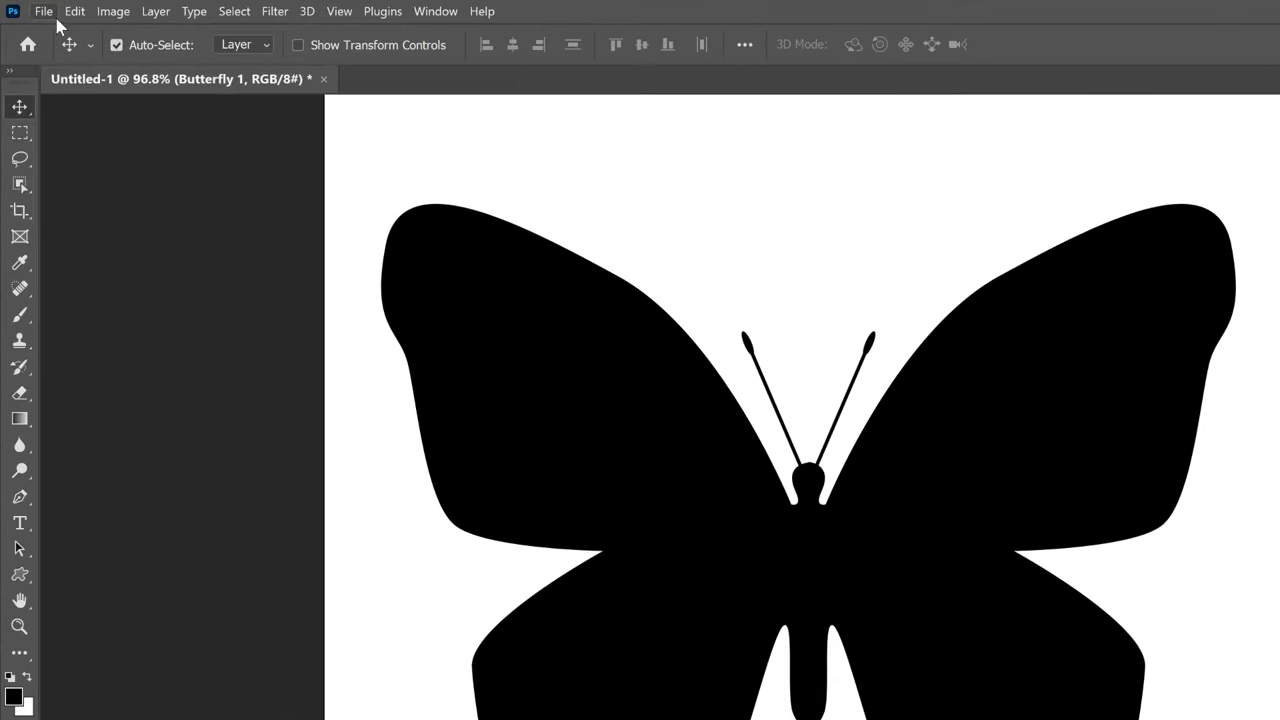
# Place Embedded the Butterfly.jpg photo from the Photos folder above the butterfly shape.
pyautogui.click(44, 11)
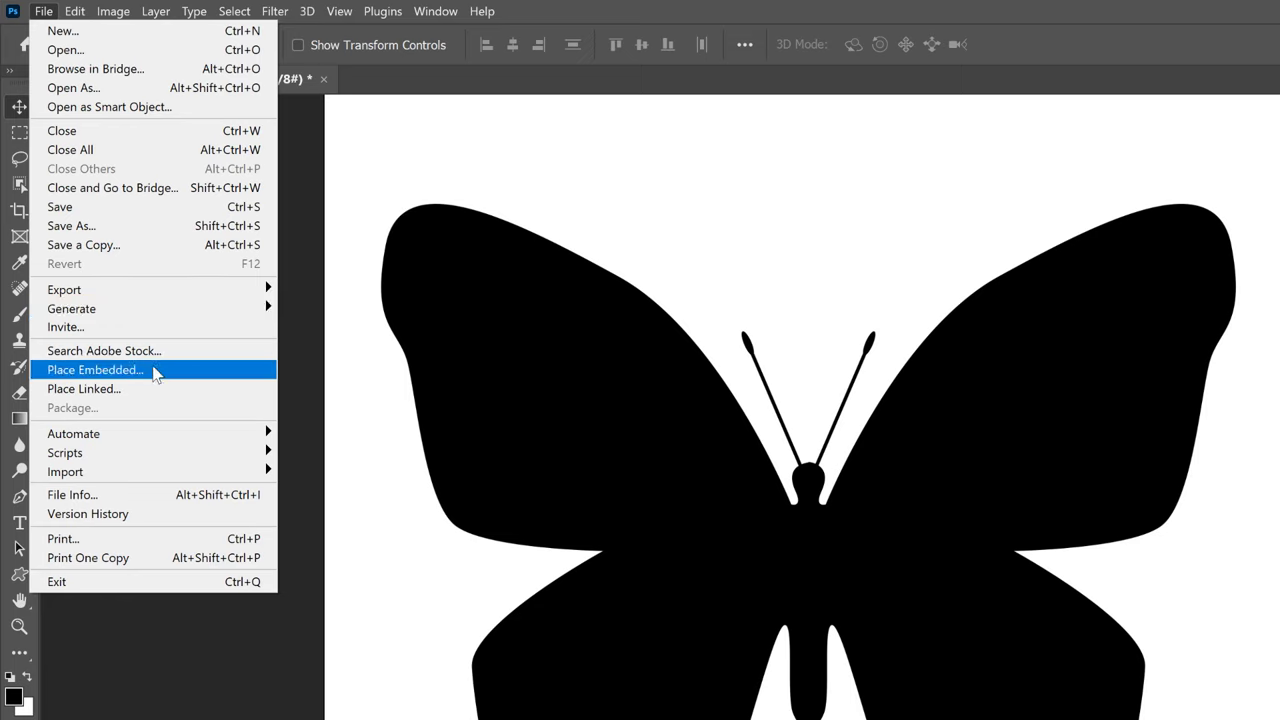
pyautogui.click(155, 372)
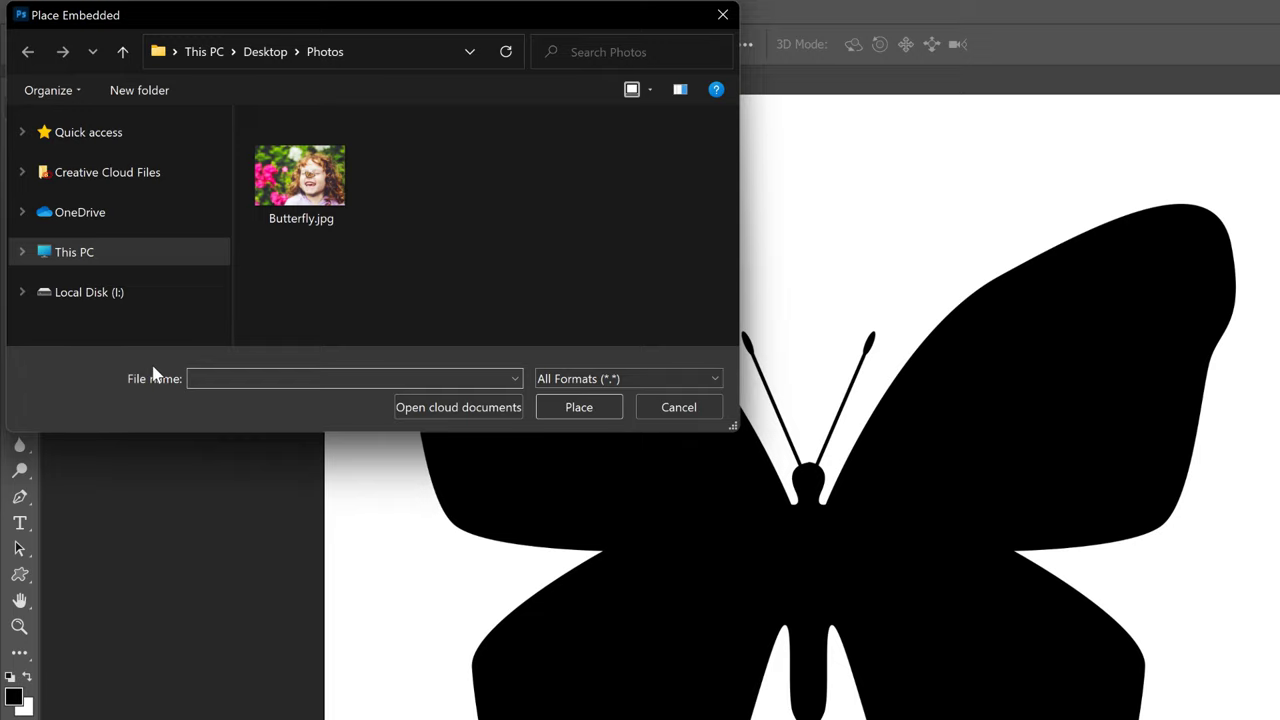
pyautogui.click(333, 194)
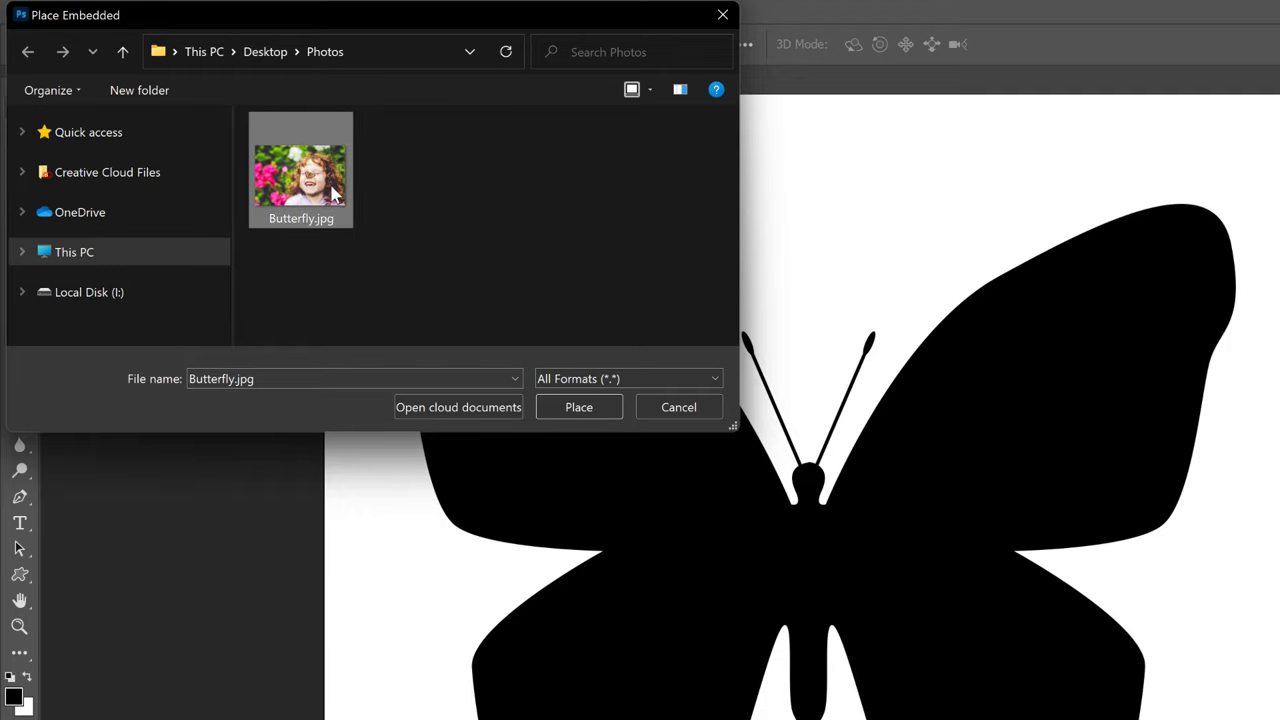
pyautogui.click(606, 409)
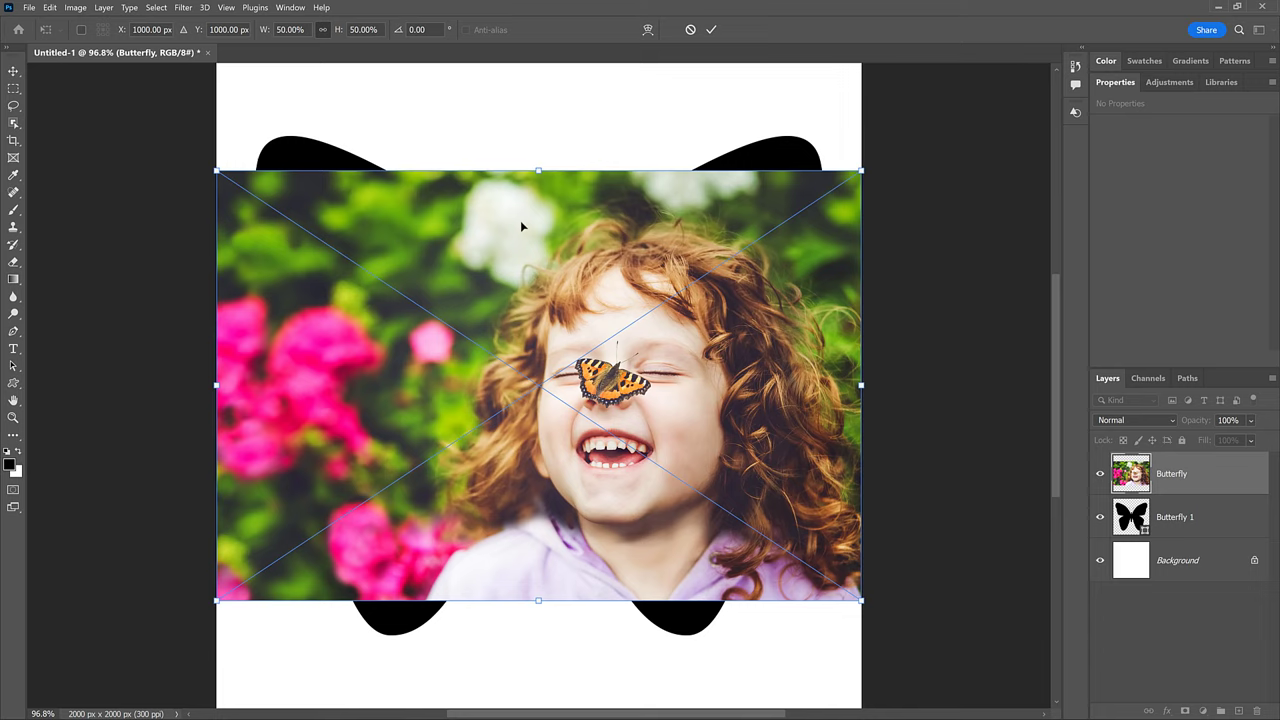
# Commit the placed photo and apply Create Clipping Mask to clip it to the butterfly.
pyautogui.click(712, 31)
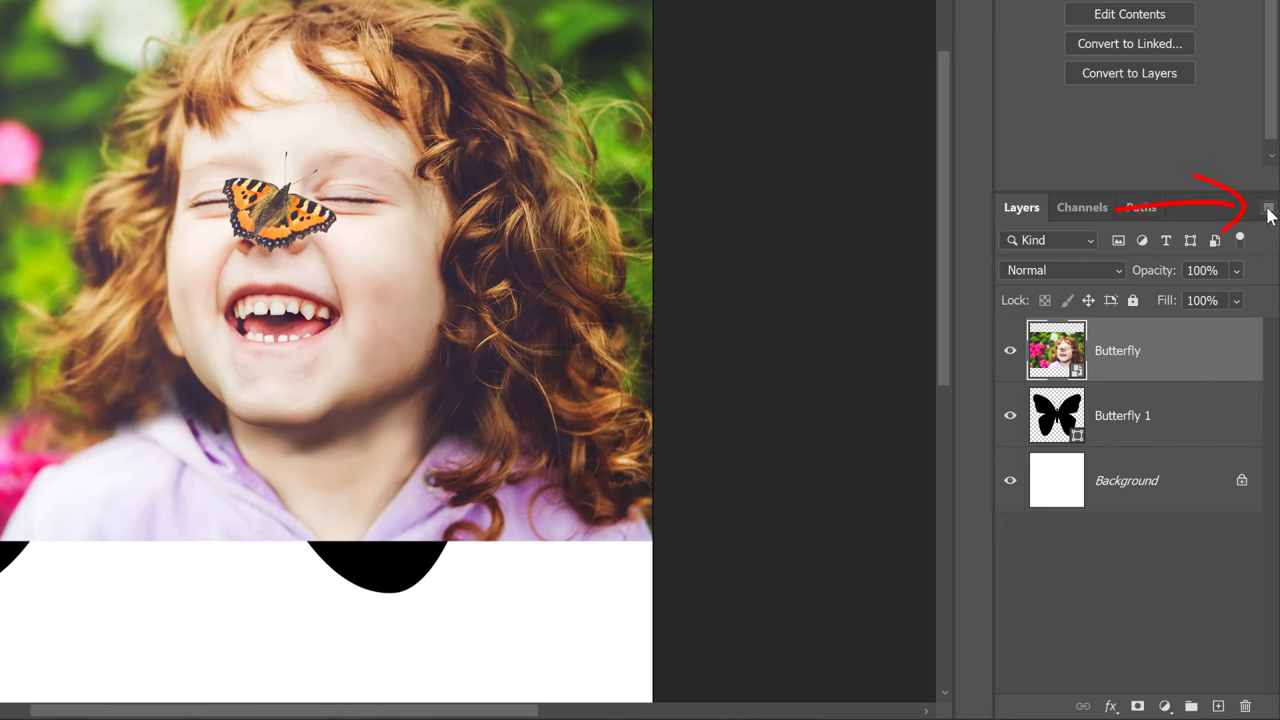
pyautogui.click(1268, 210)
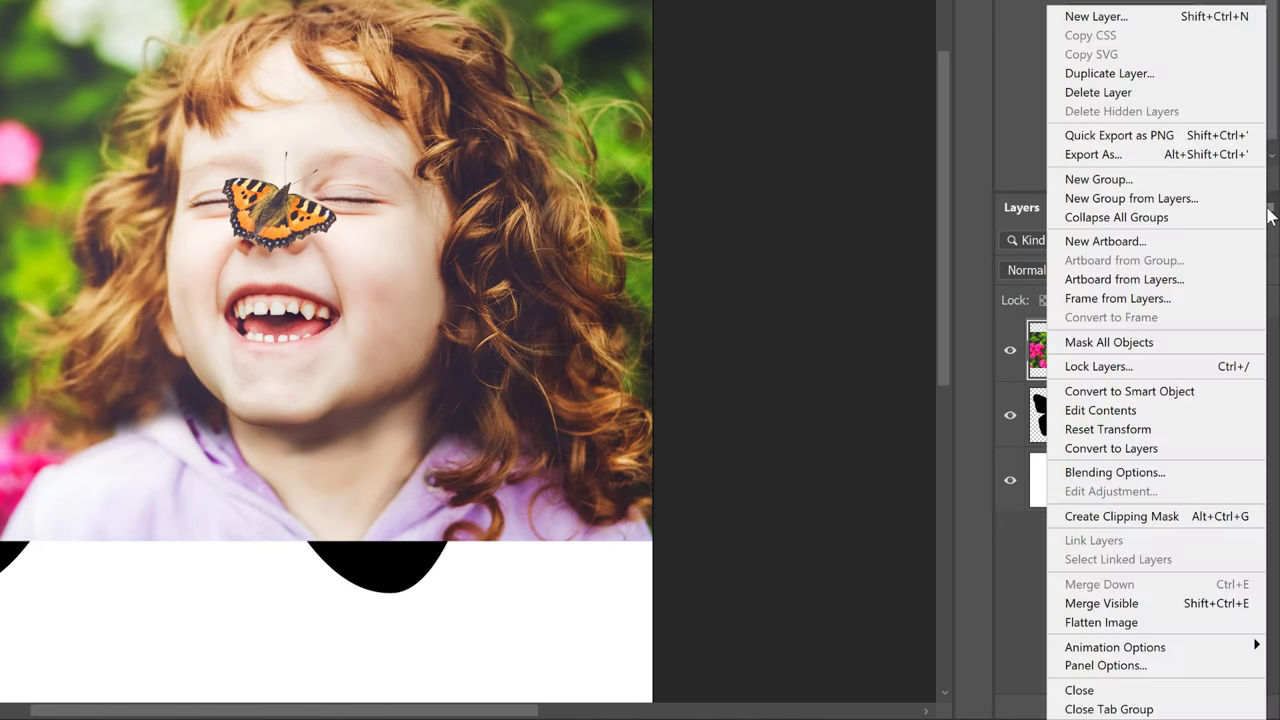
pyautogui.click(1189, 523)
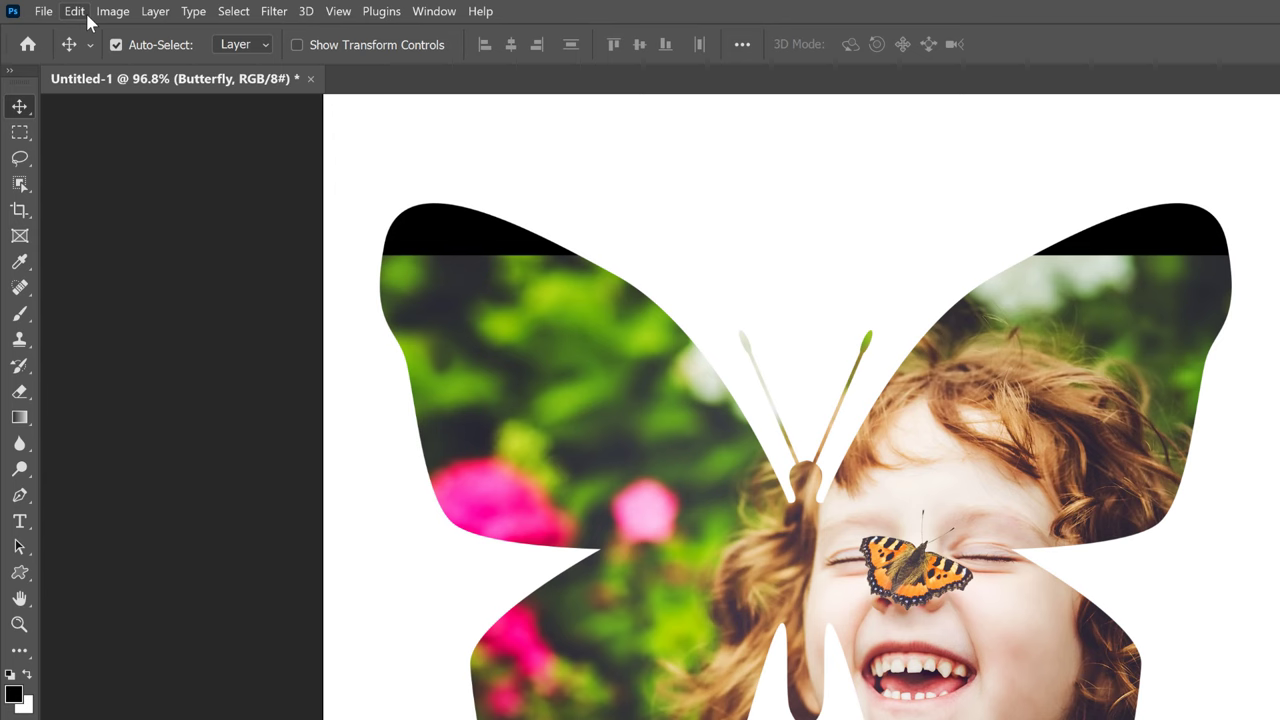
# Free Transform the photo to about 64%, shift it to cover both wingtips, and commit.
pyautogui.click(52, 9)
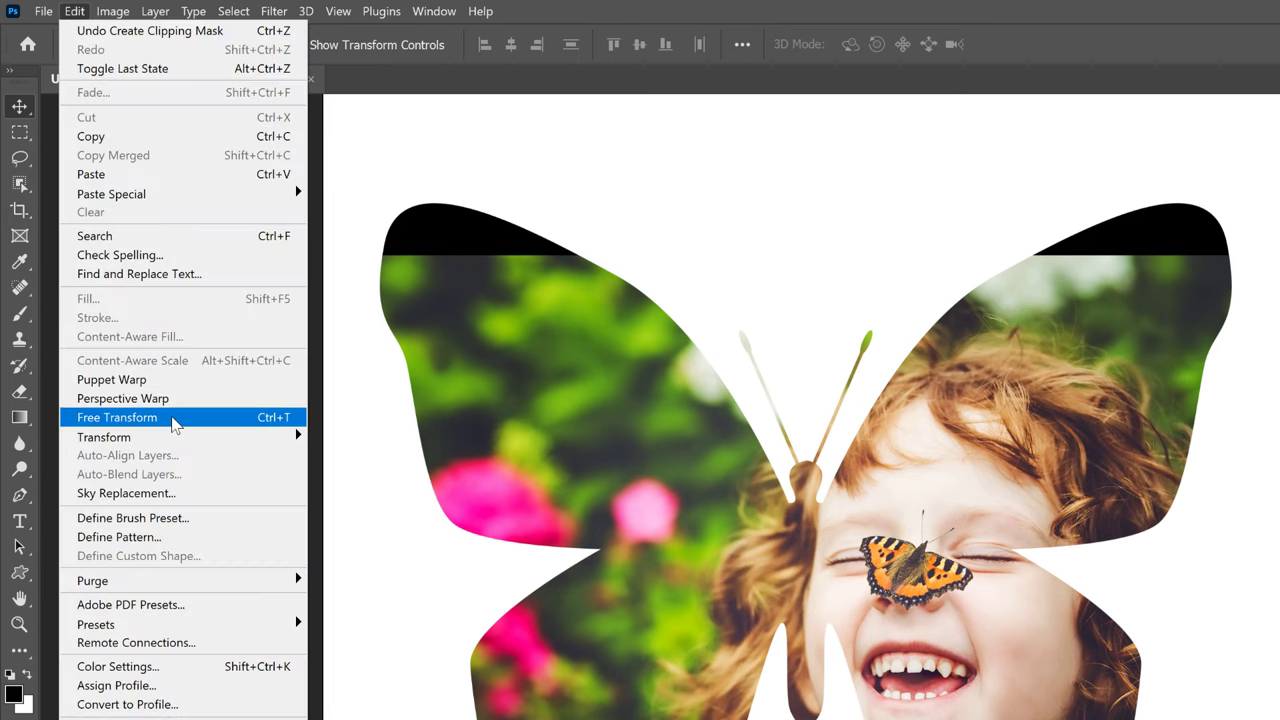
pyautogui.click(174, 424)
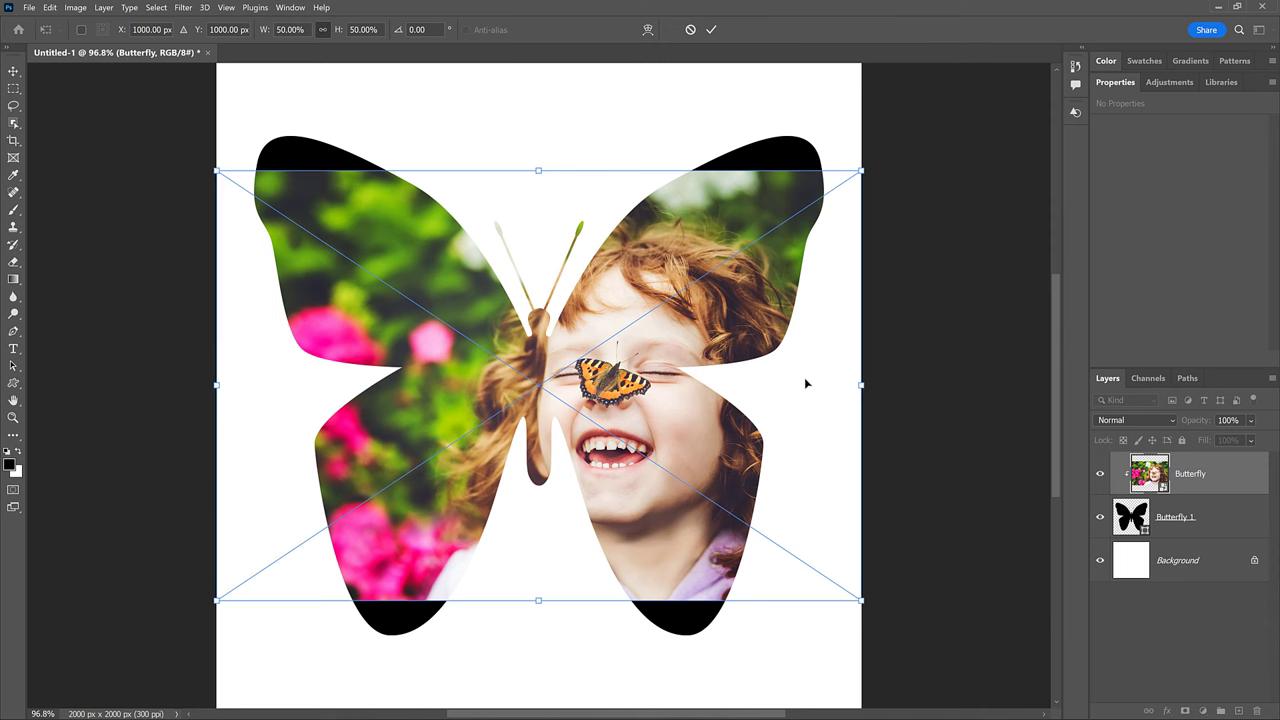
pyautogui.moveTo(861, 384); pyautogui.dragTo(899, 385)
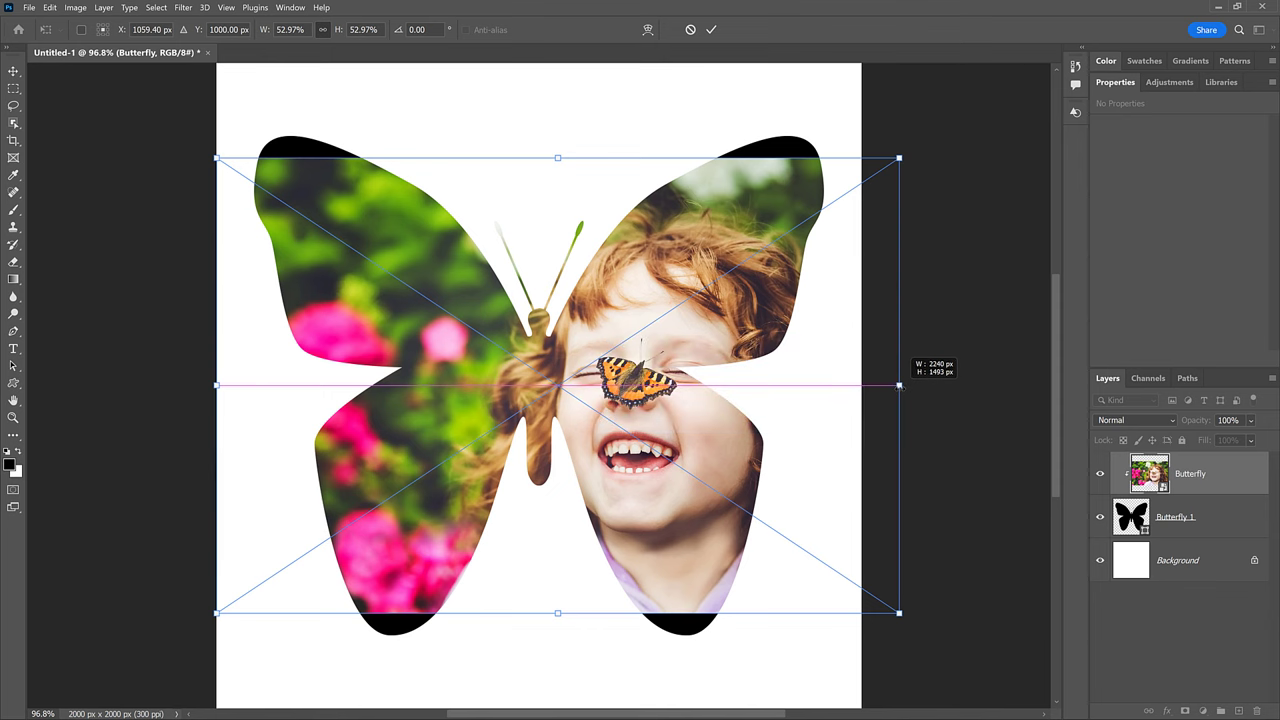
pyautogui.moveTo(899, 385); pyautogui.dragTo(928, 386)
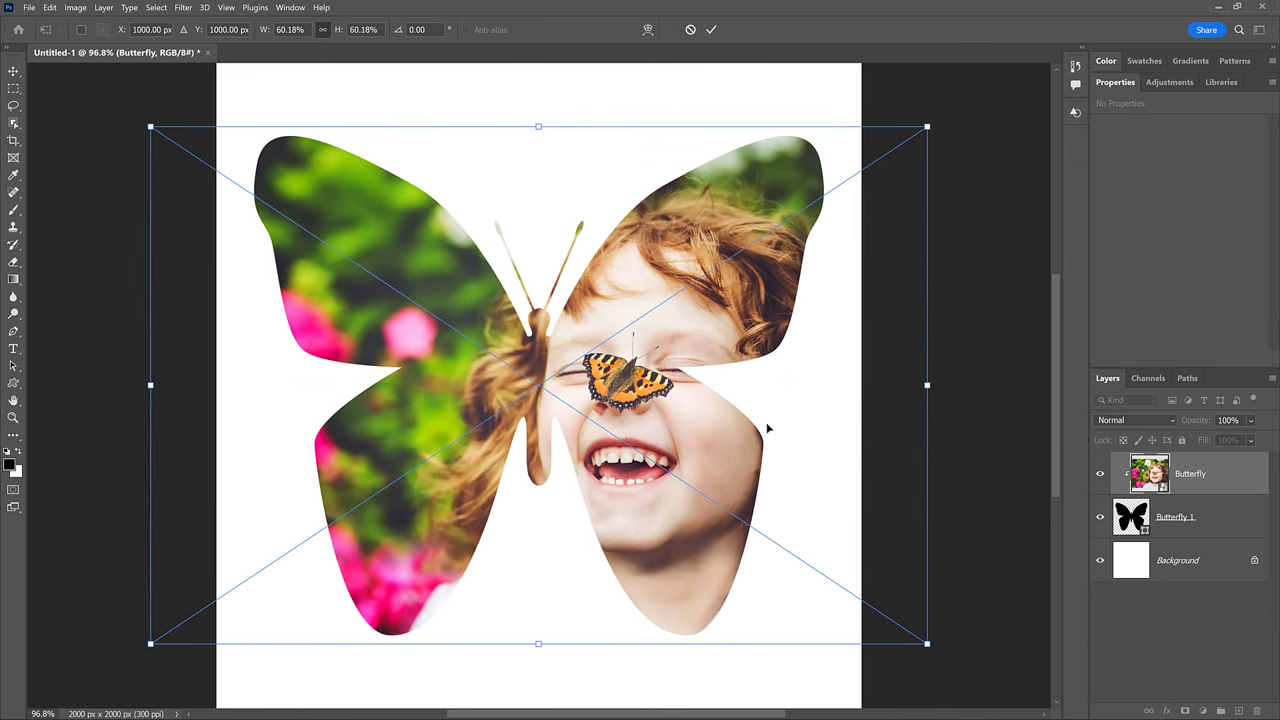
pyautogui.moveTo(701, 428); pyautogui.dragTo(692, 406)
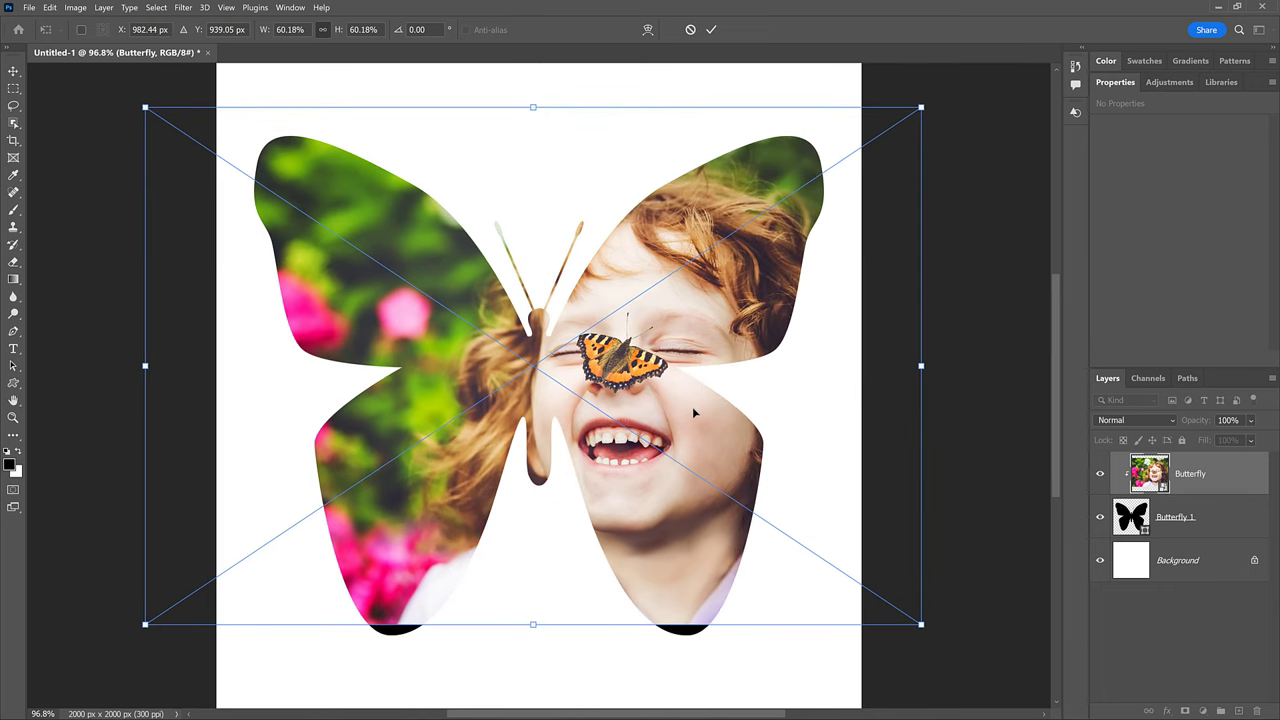
pyautogui.moveTo(533, 624); pyautogui.dragTo(533, 655)
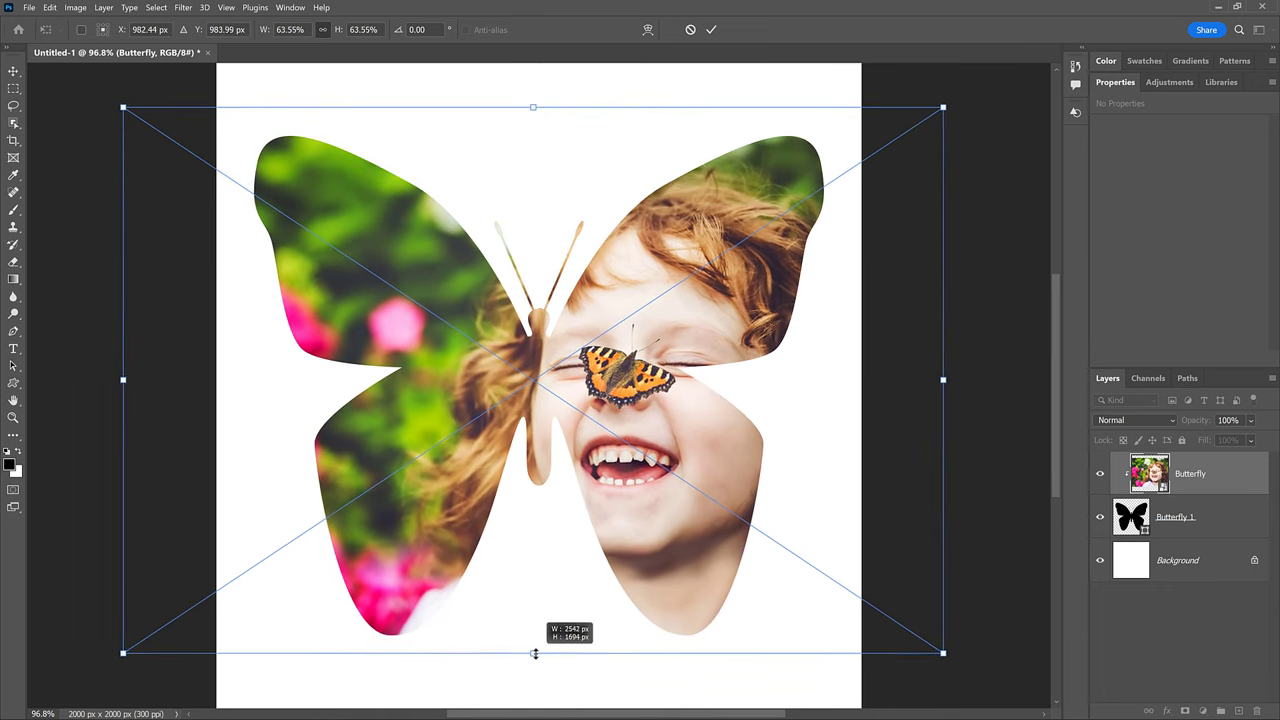
pyautogui.moveTo(694, 422); pyautogui.dragTo(691, 403)
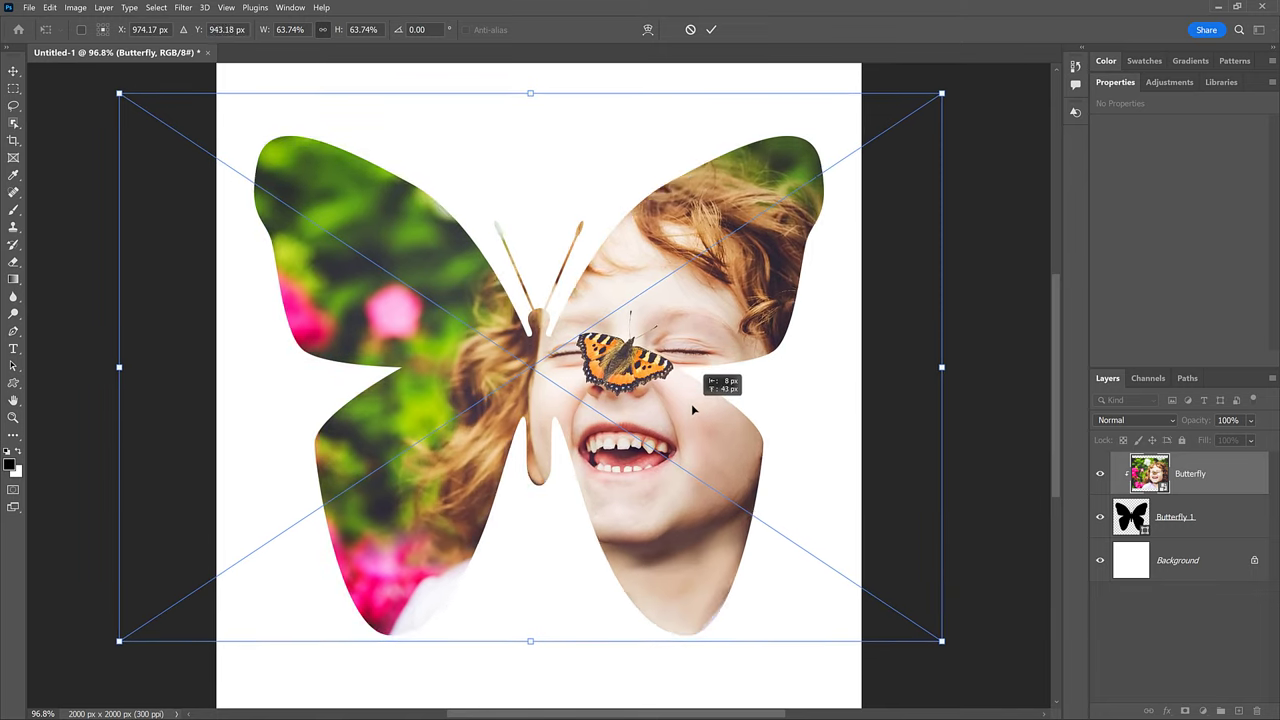
pyautogui.moveTo(530, 631); pyautogui.dragTo(530, 638)
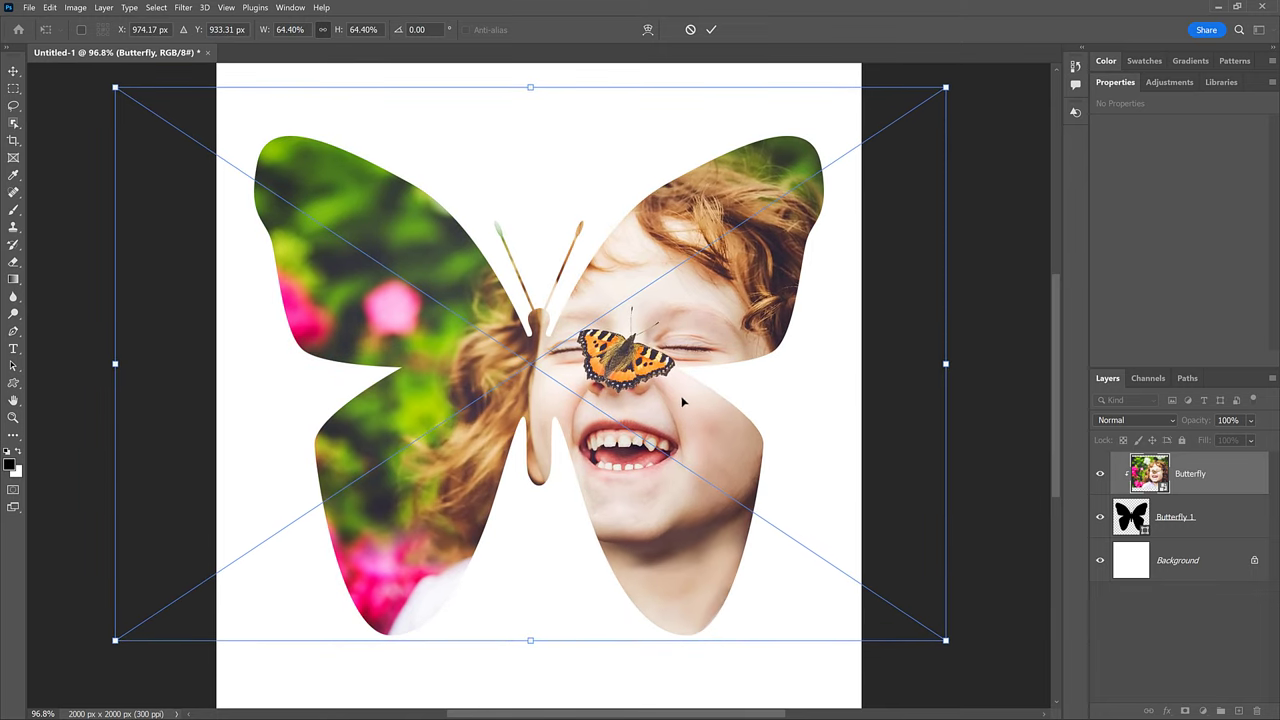
pyautogui.moveTo(681, 395); pyautogui.dragTo(678, 396)
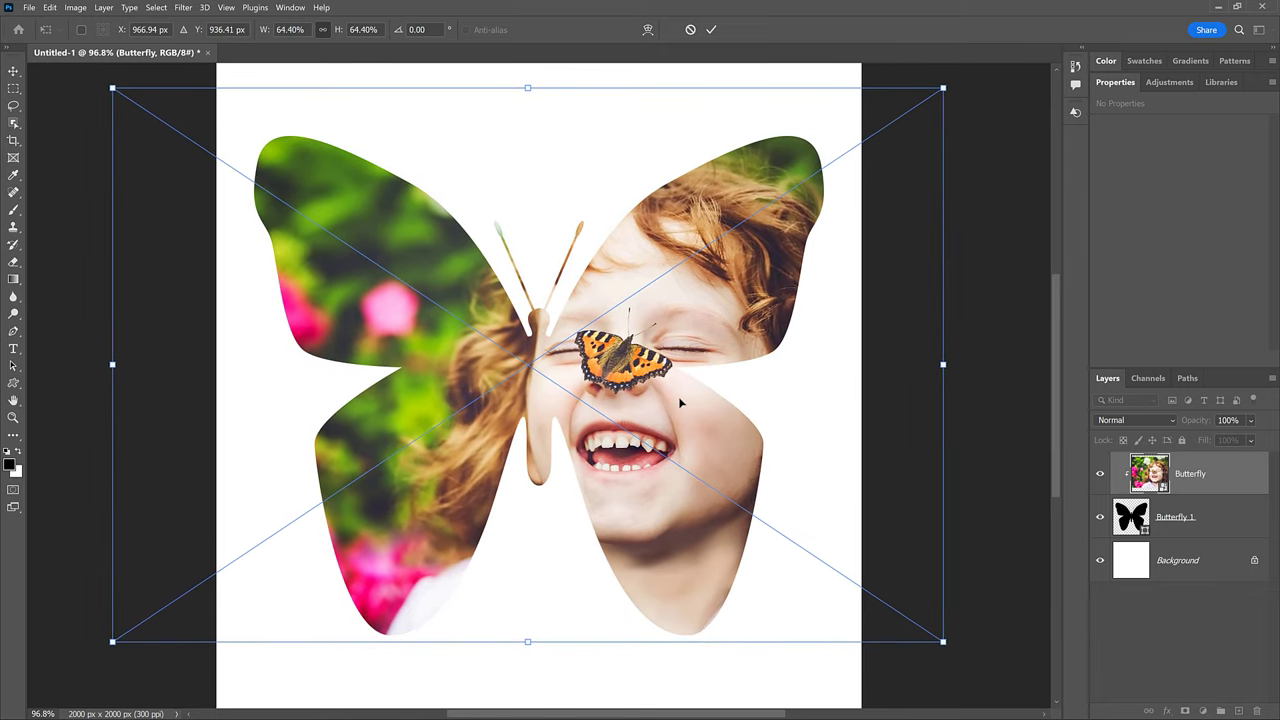
pyautogui.click(711, 30)
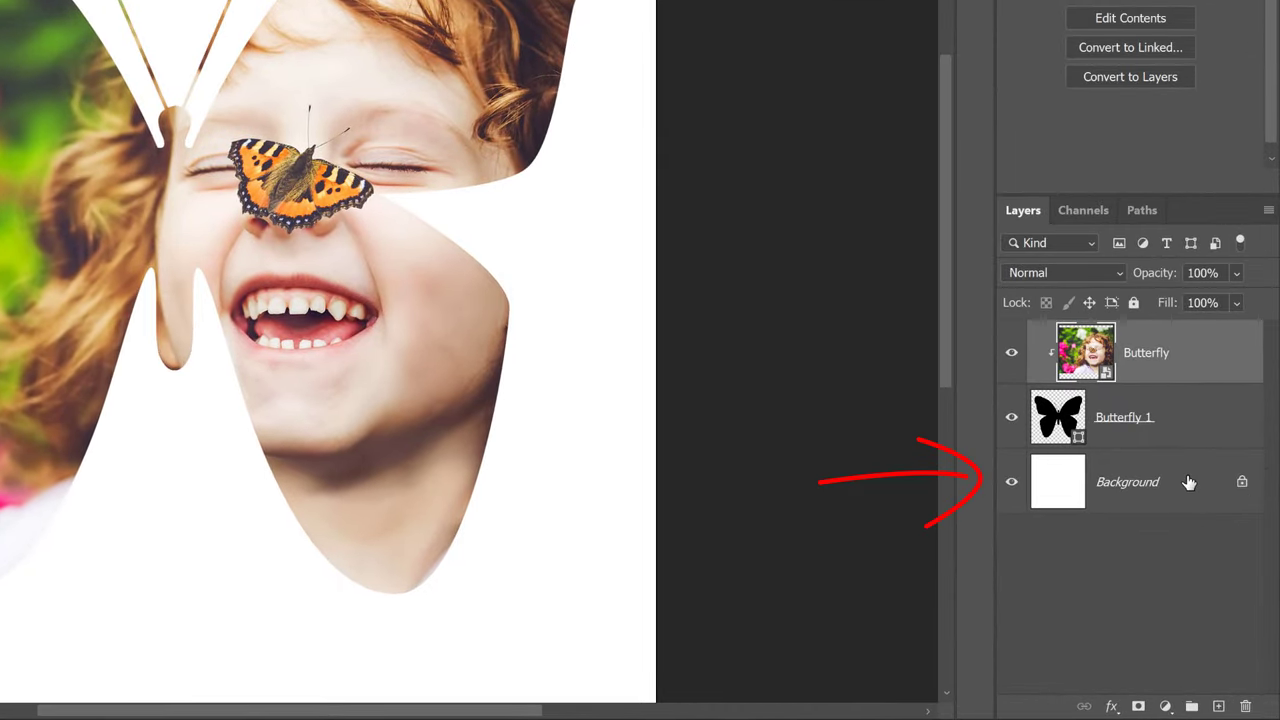
# Select the Background layer and add a Solid Color fill layer above it.
pyautogui.click(1188, 483)
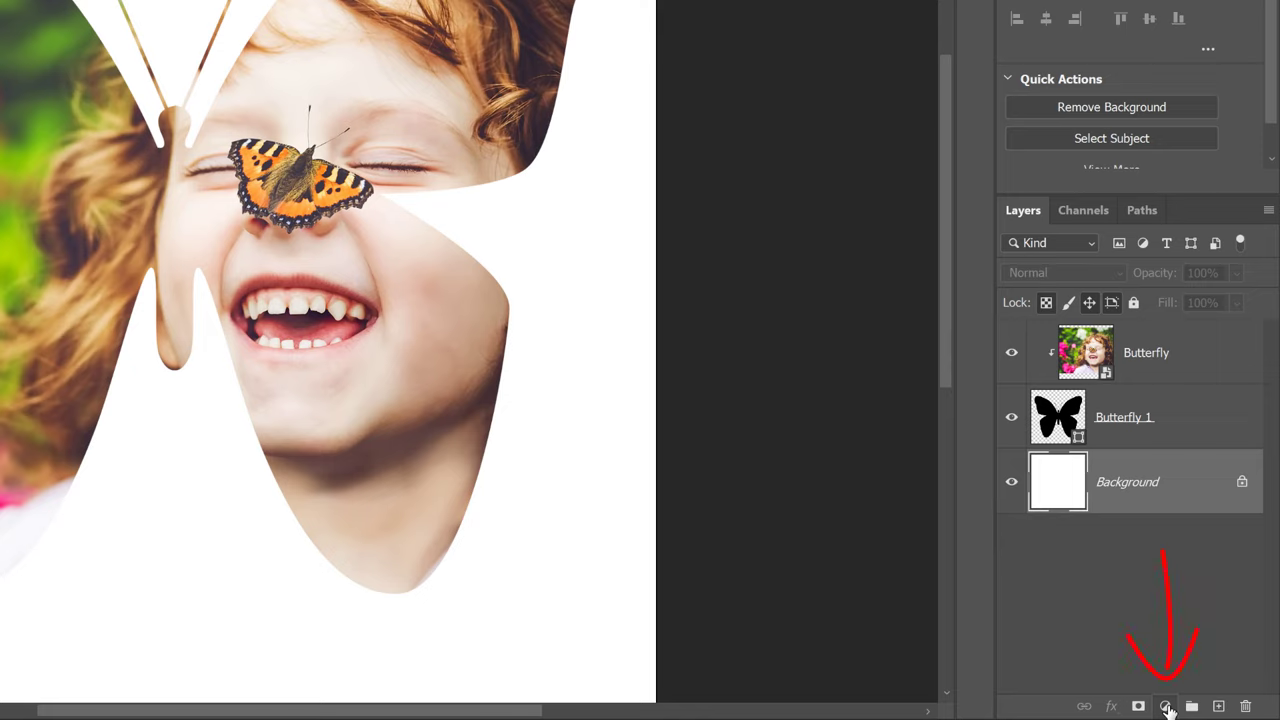
pyautogui.click(1166, 706)
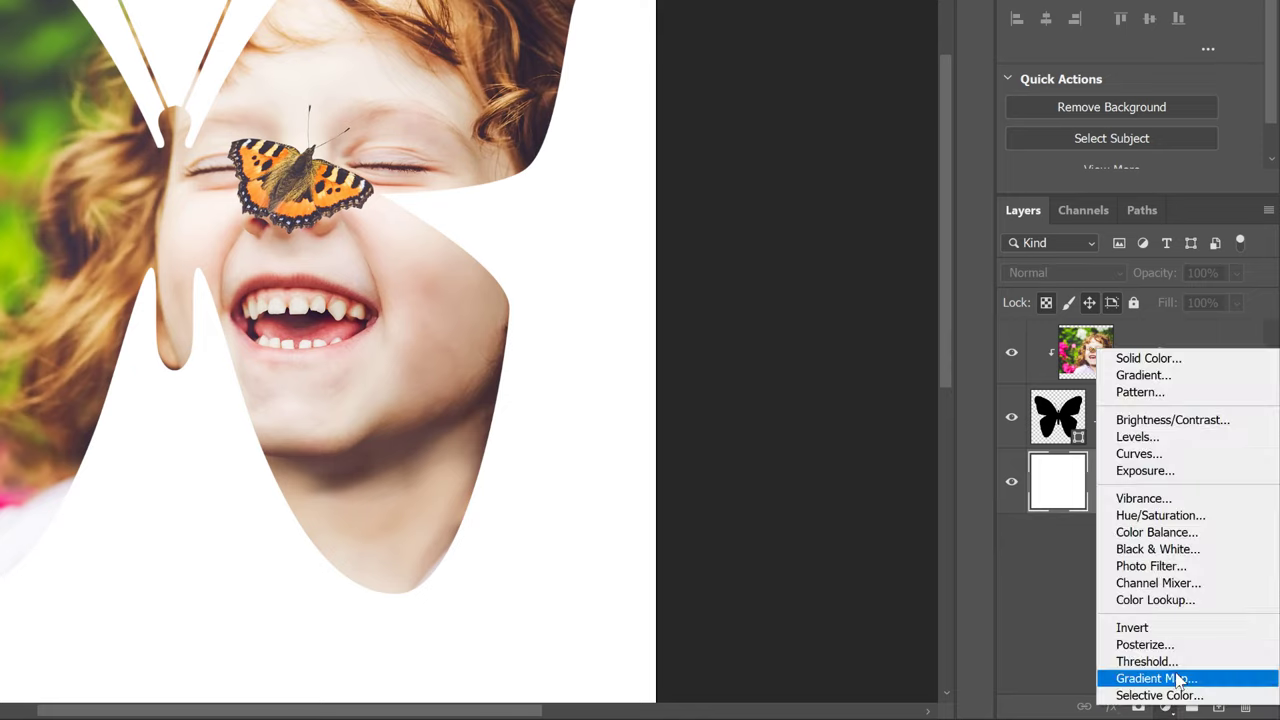
pyautogui.click(1197, 362)
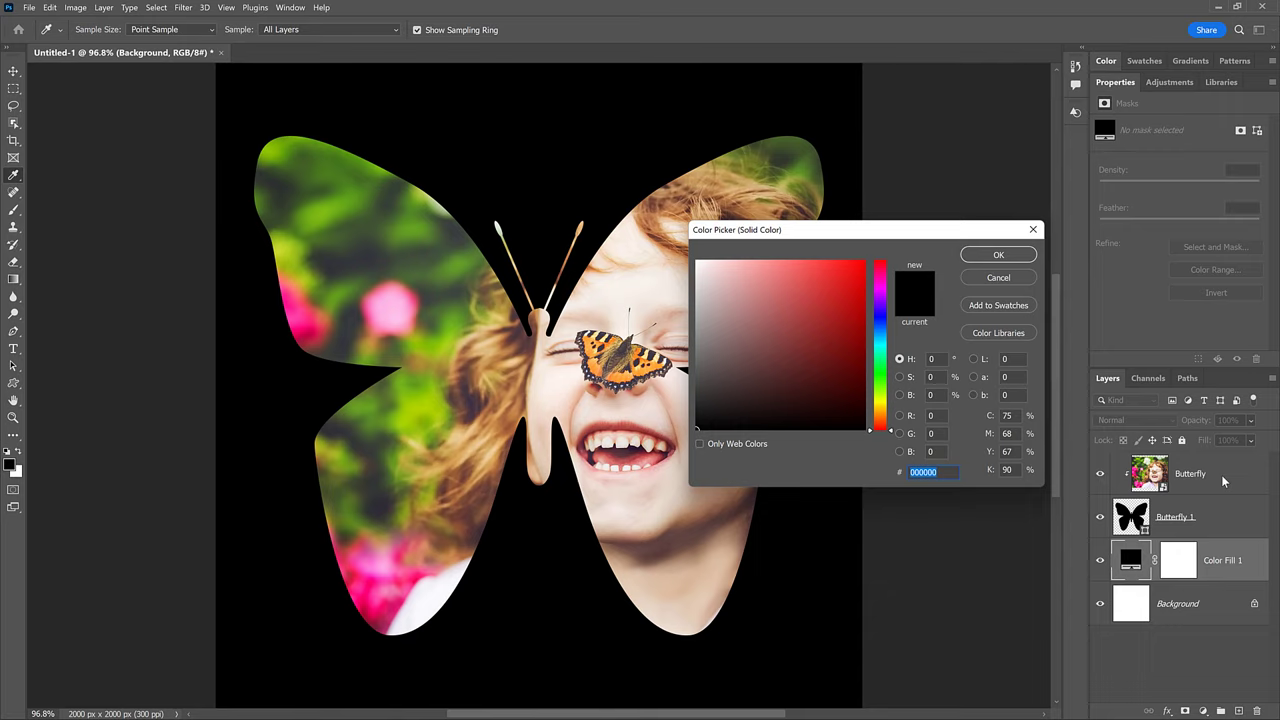
# Sample the girl's forehead skin tone (#f8f1eb) as the fill colour and confirm.
pyautogui.moveTo(880, 428); pyautogui.dragTo(880, 407)
pyautogui.click(771, 353)
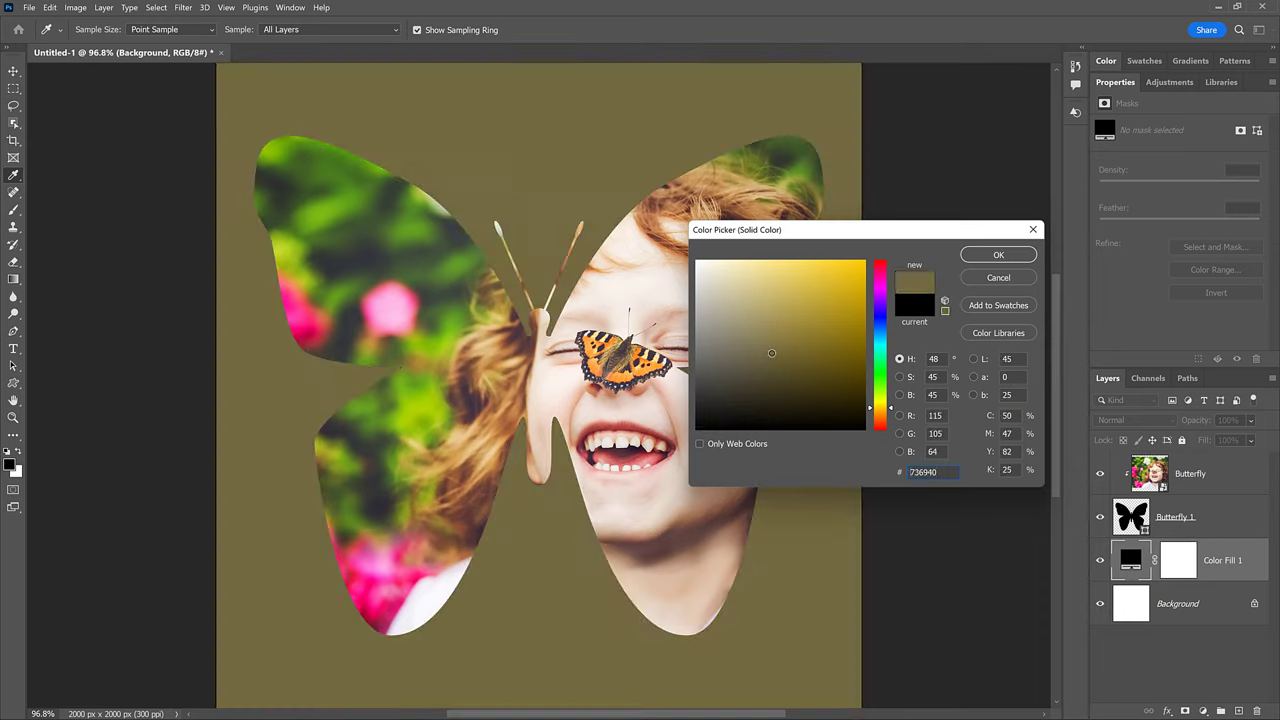
pyautogui.click(880, 368)
pyautogui.moveTo(732, 329); pyautogui.dragTo(731, 318)
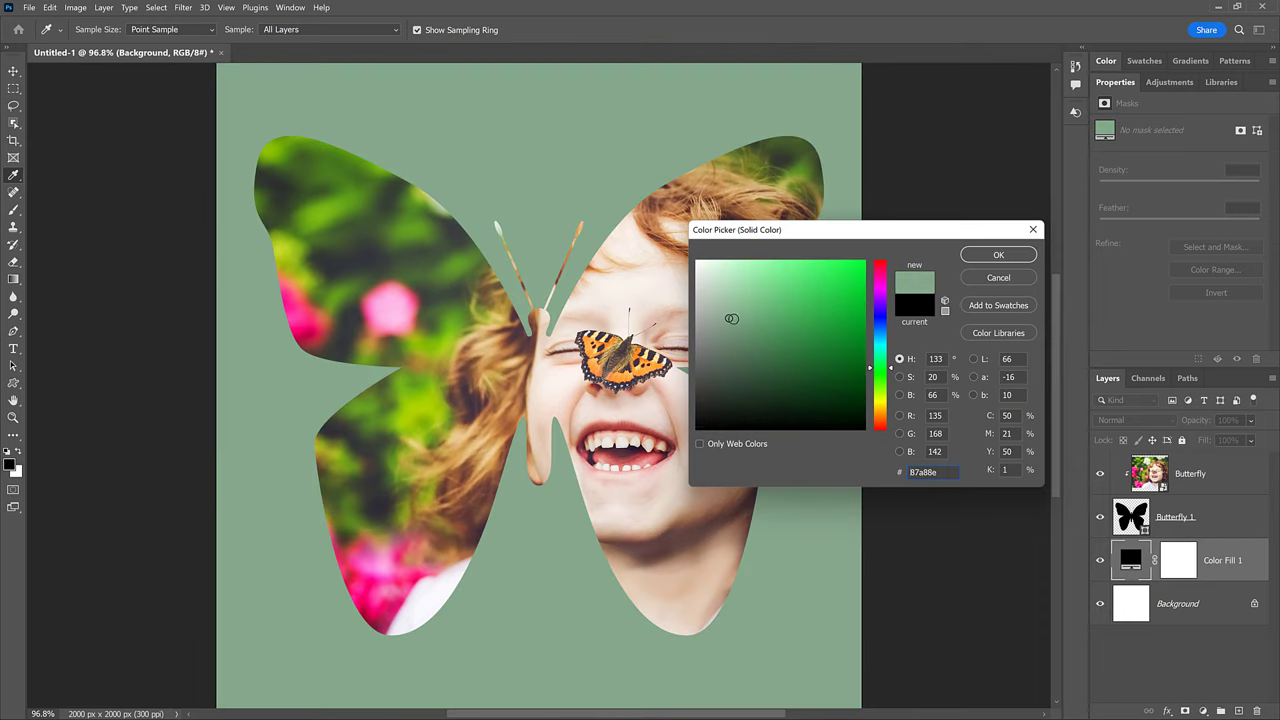
pyautogui.click(880, 325)
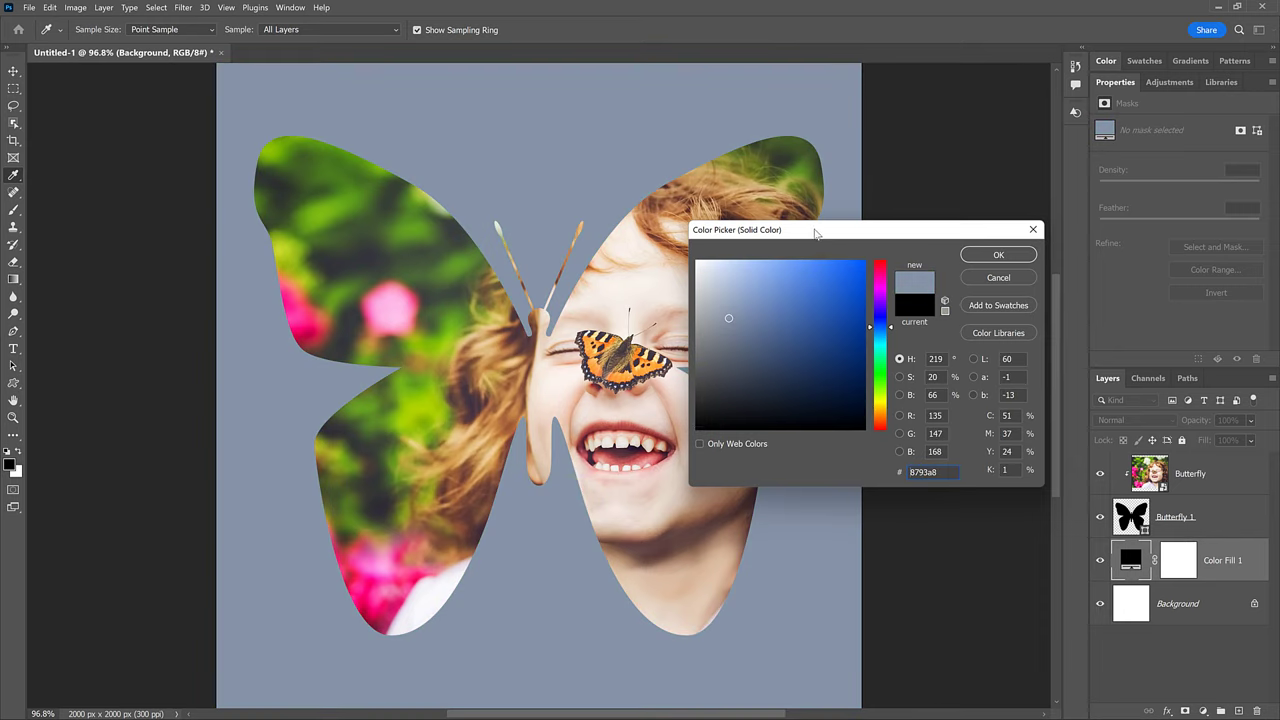
pyautogui.moveTo(815, 233); pyautogui.dragTo(937, 297)
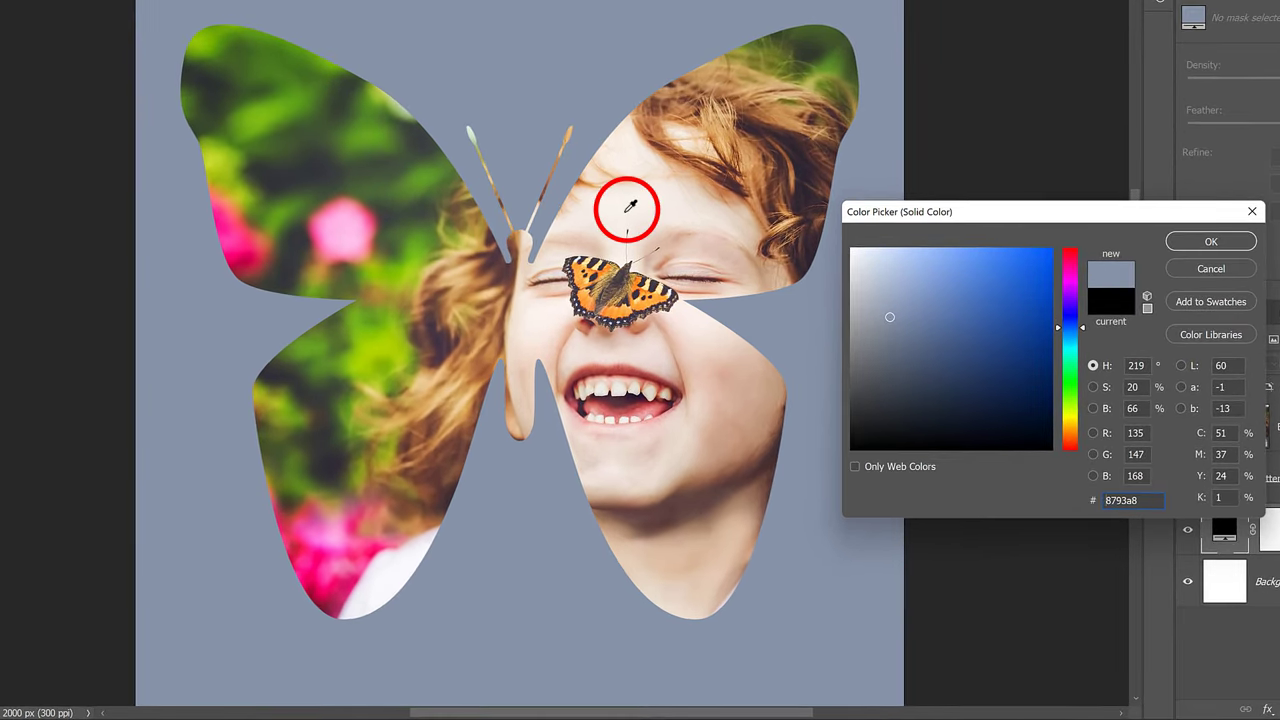
pyautogui.click(627, 210)
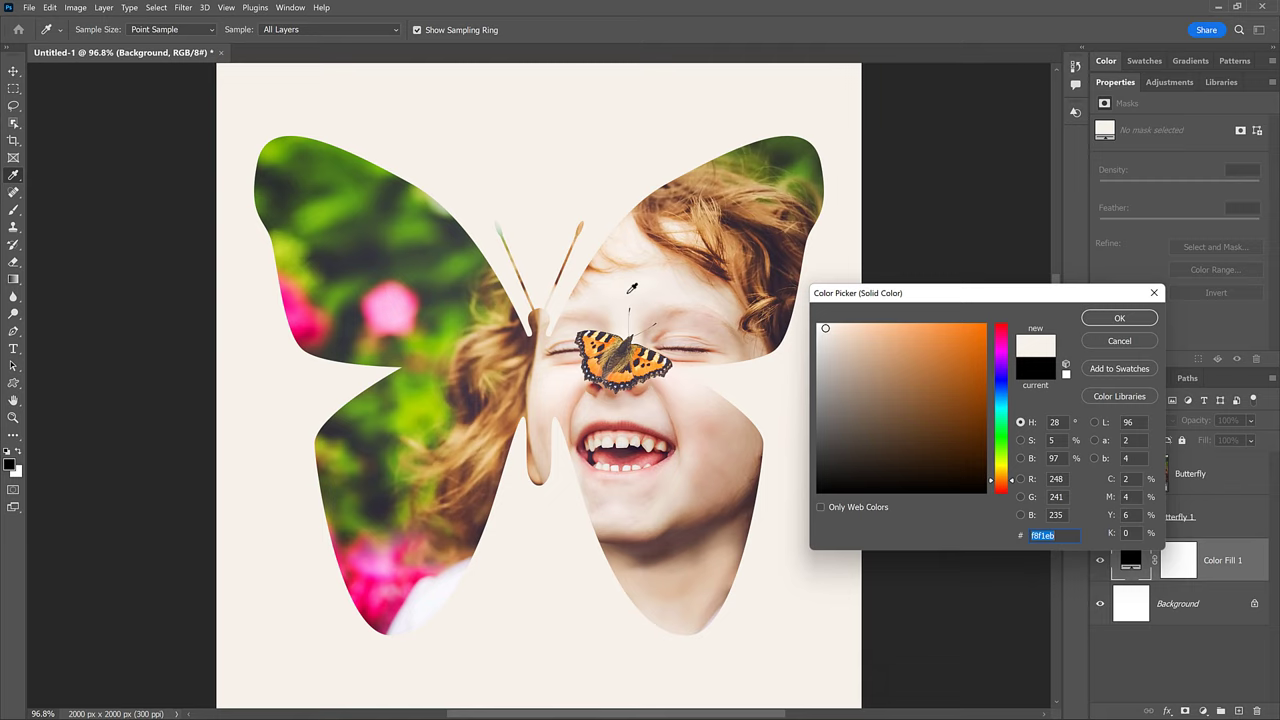
pyautogui.click(1119, 318)
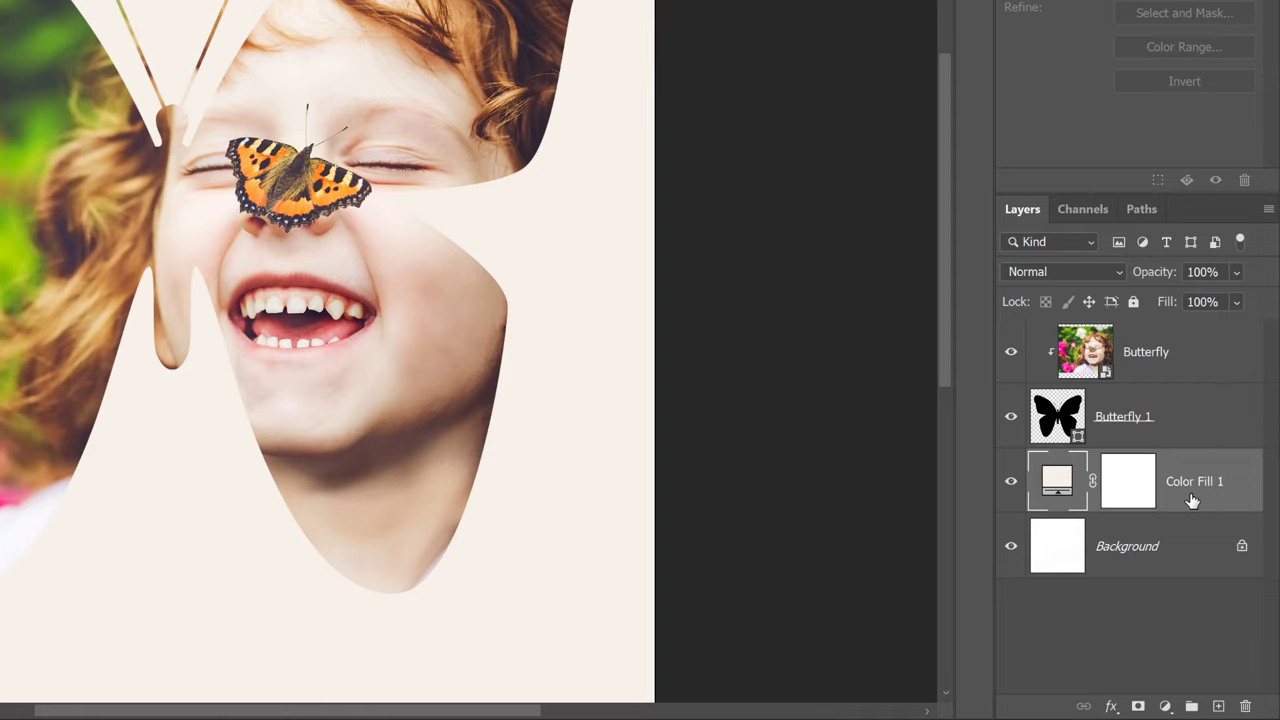
# Select the Butterfly 1 shape layer and bring up its fx layer-effects menu.
pyautogui.click(1185, 417)
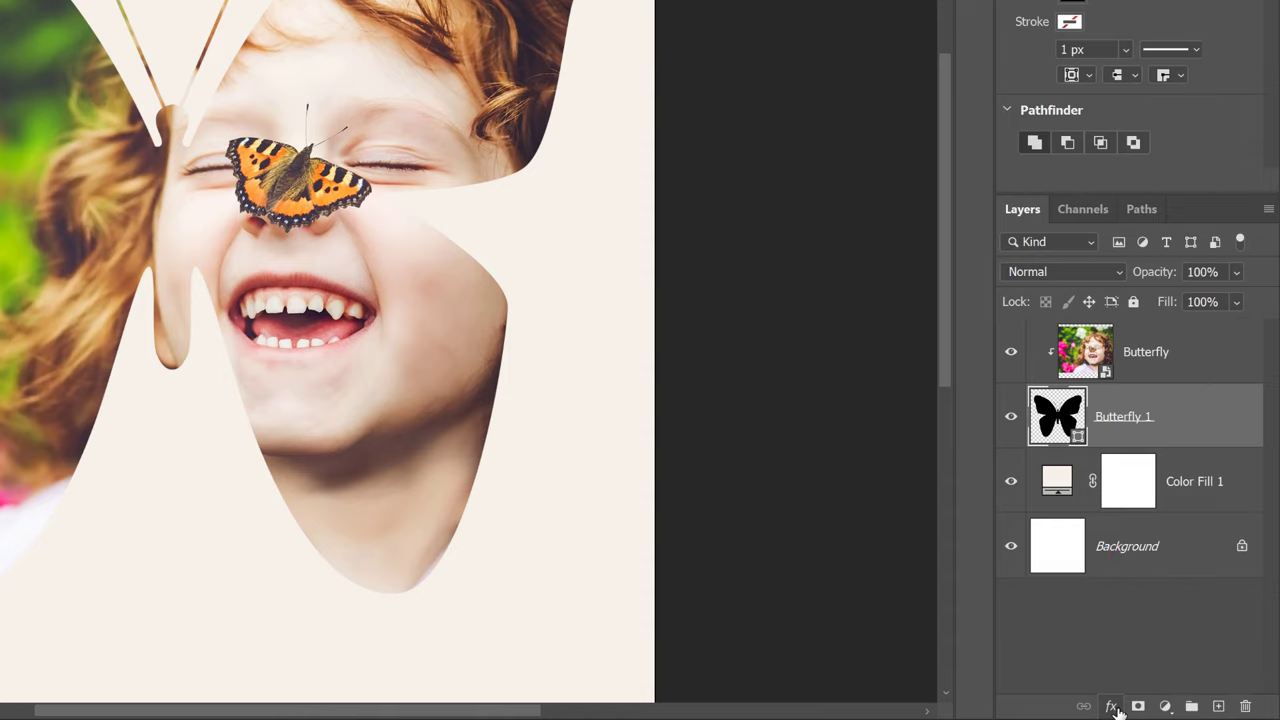
pyautogui.click(1113, 705)
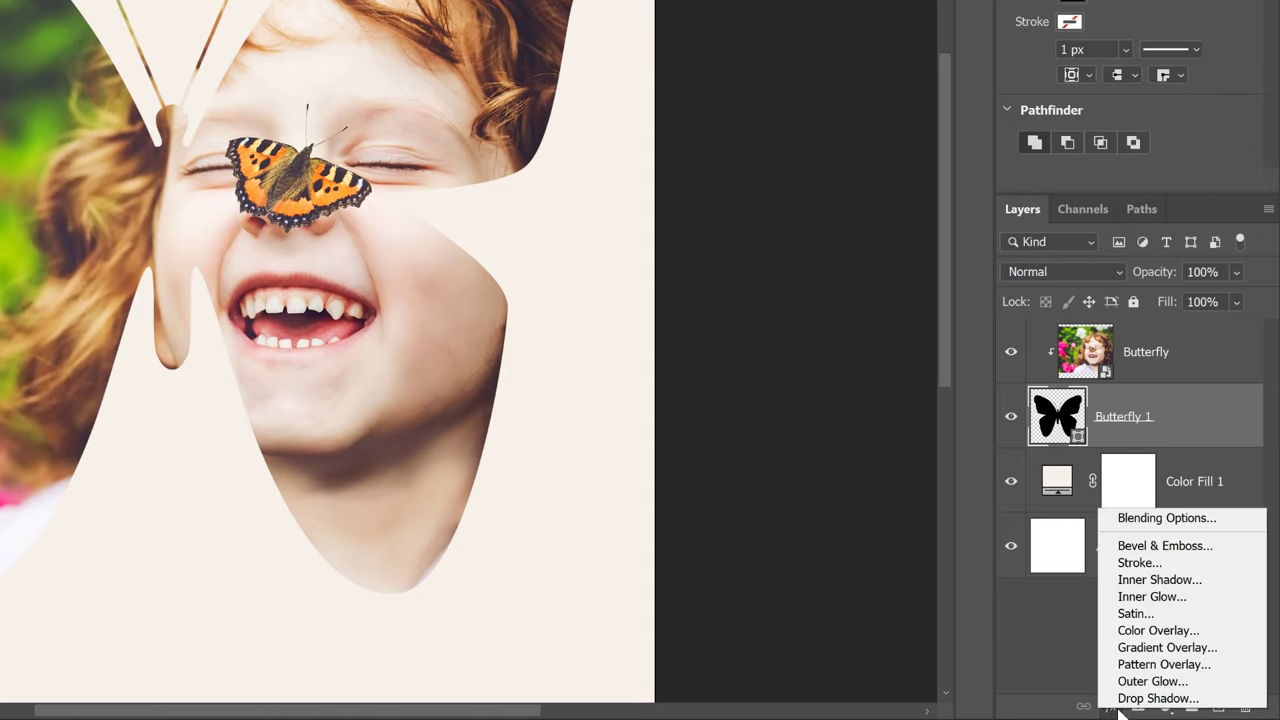
# Add a Stroke effect to Butterfly 1 and set its colour to white (255/255/255).
pyautogui.click(1173, 565)
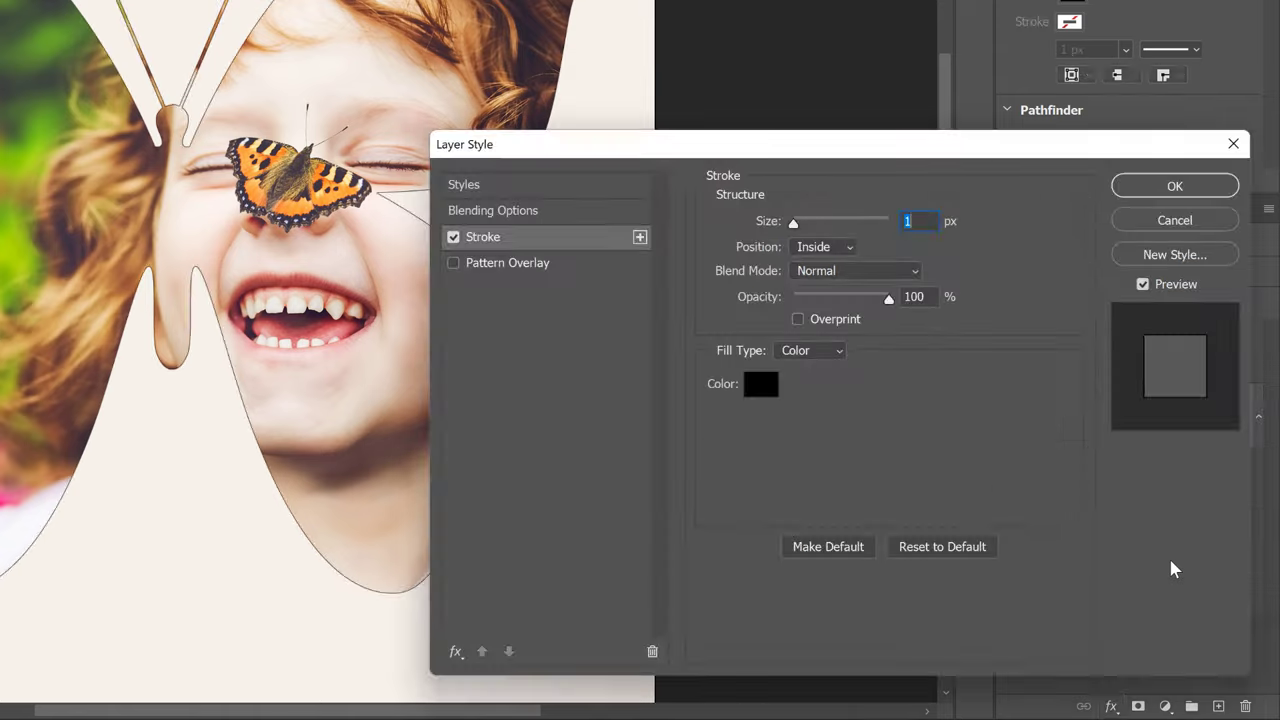
pyautogui.moveTo(758, 146); pyautogui.dragTo(922, 108)
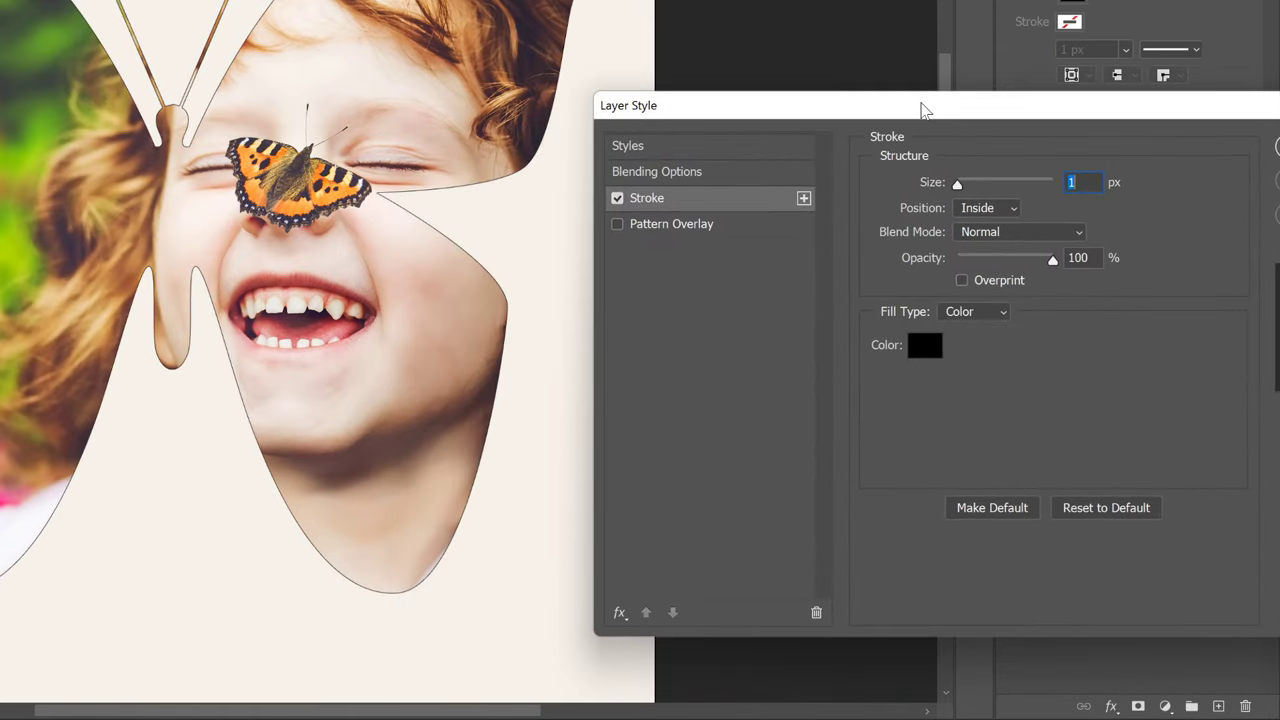
pyautogui.click(925, 346)
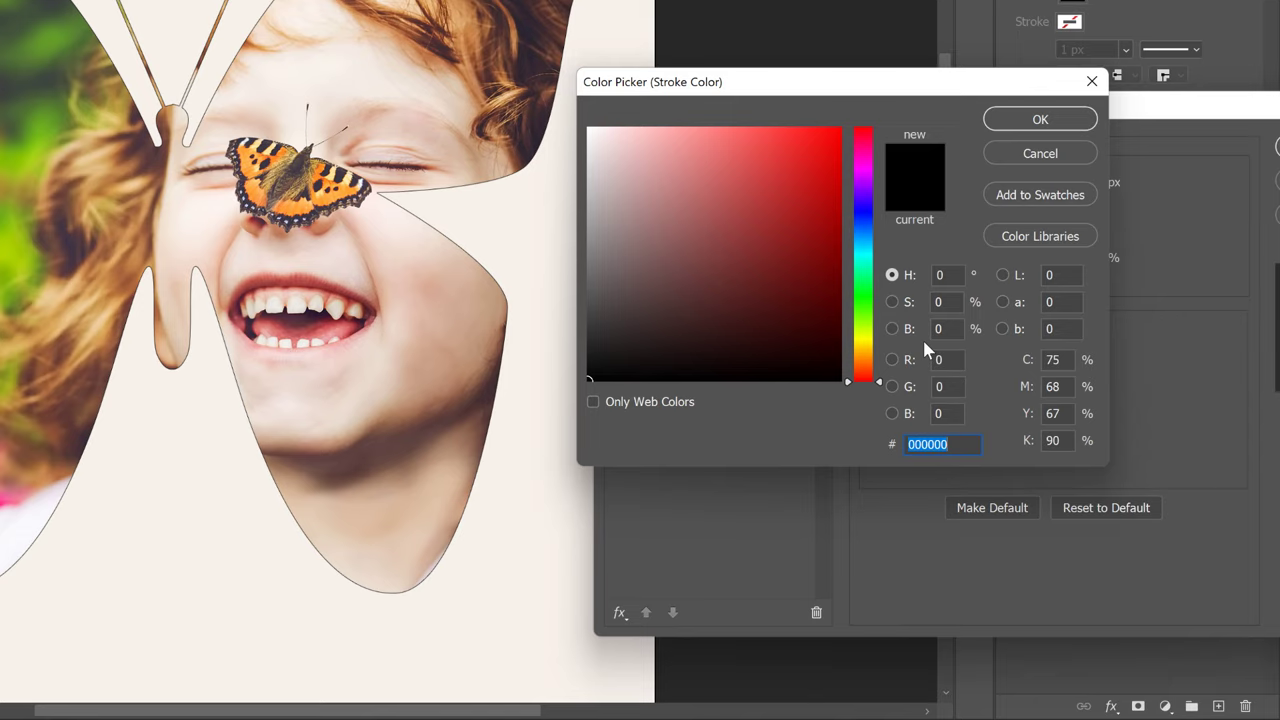
pyautogui.click(935, 360)
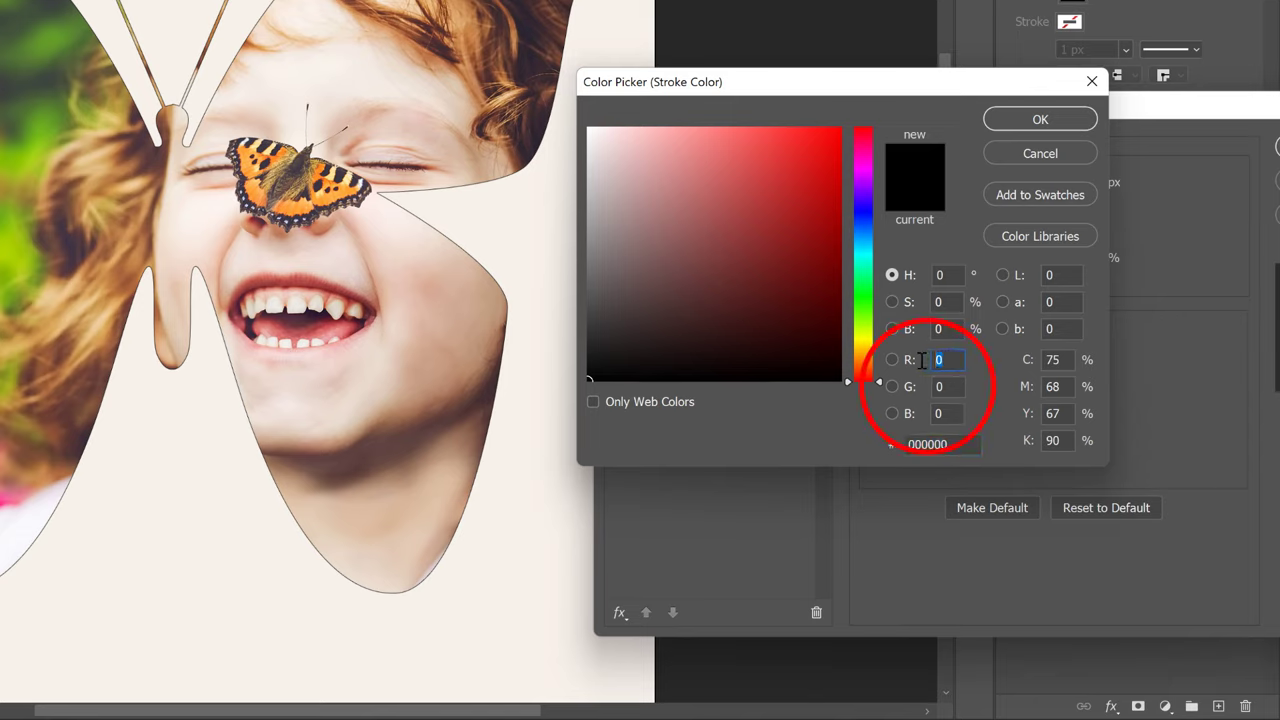
pyautogui.write('255')
pyautogui.press('Tab')
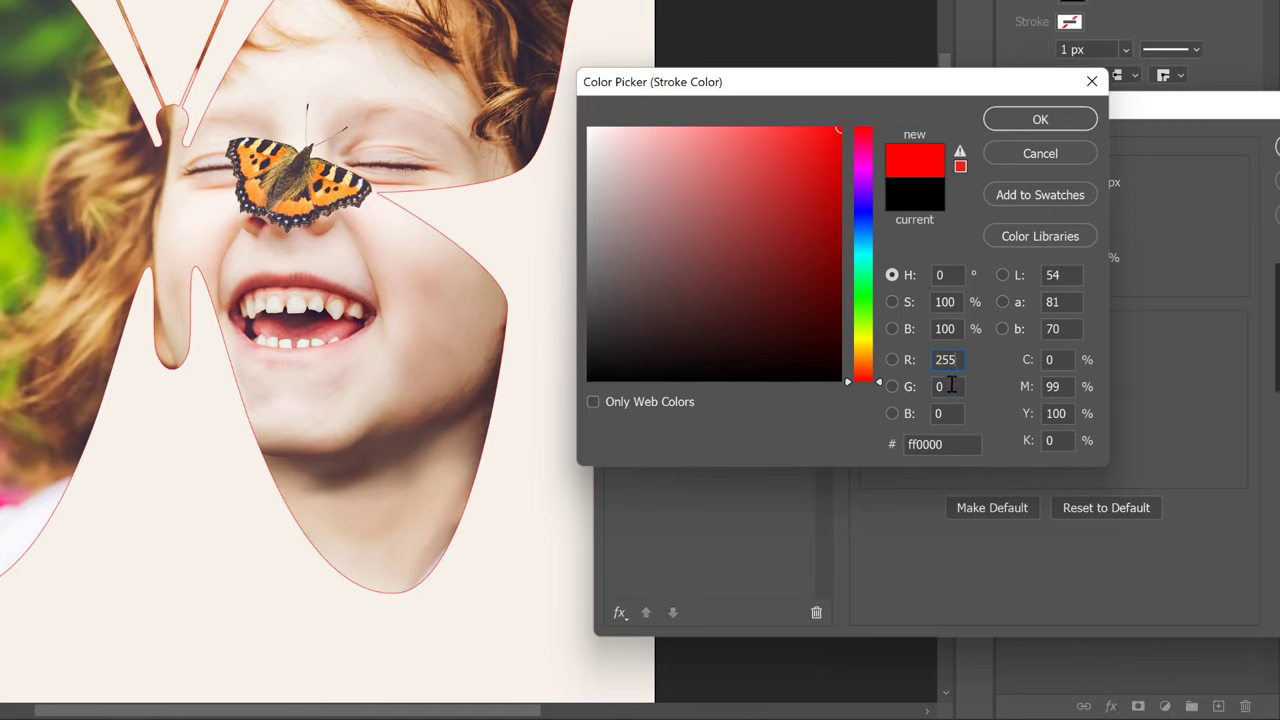
pyautogui.write('255')
pyautogui.press('Tab')
pyautogui.write('255')
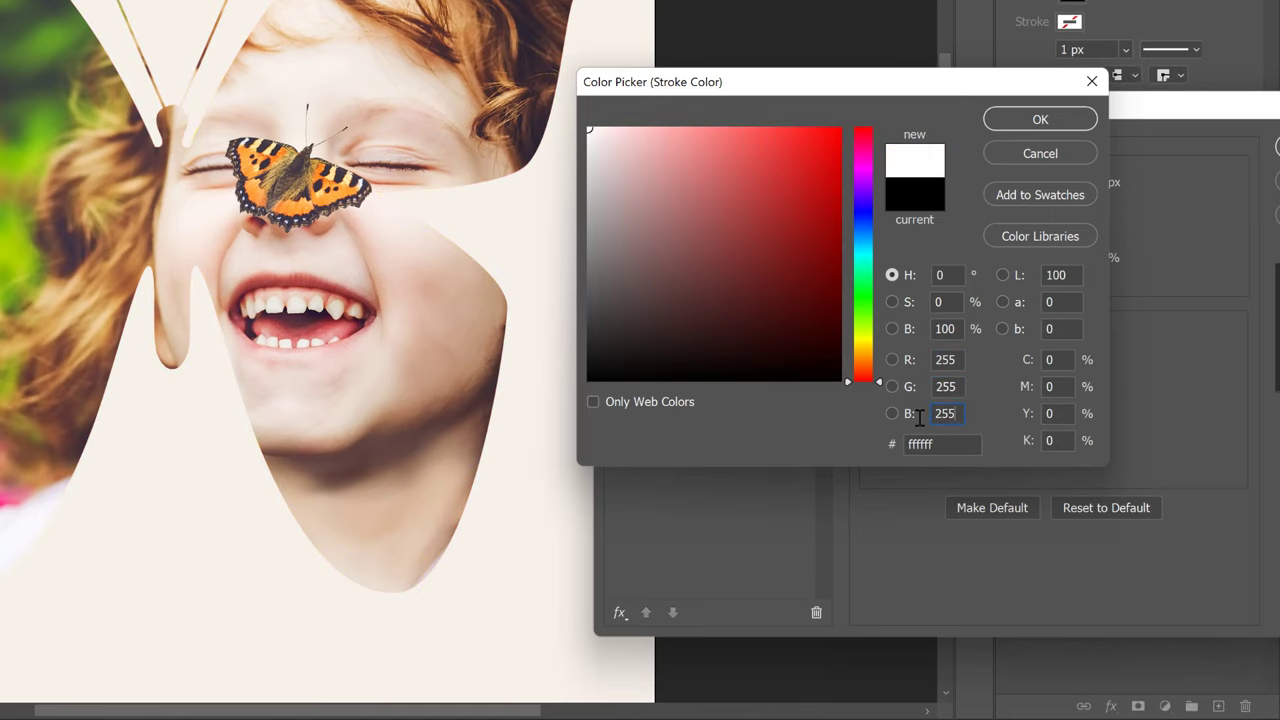
pyautogui.click(1060, 119)
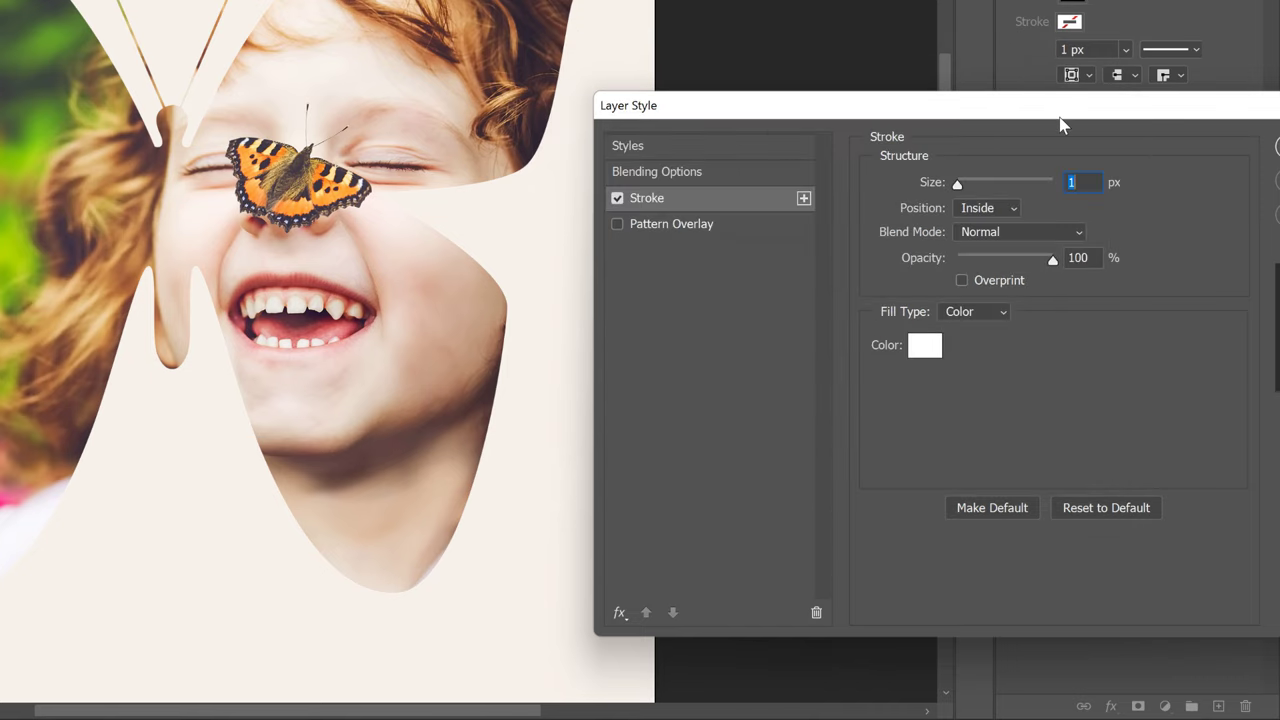
# Position the stroke Outside the edge and set its size to 18 px.
pyautogui.click(1013, 209)
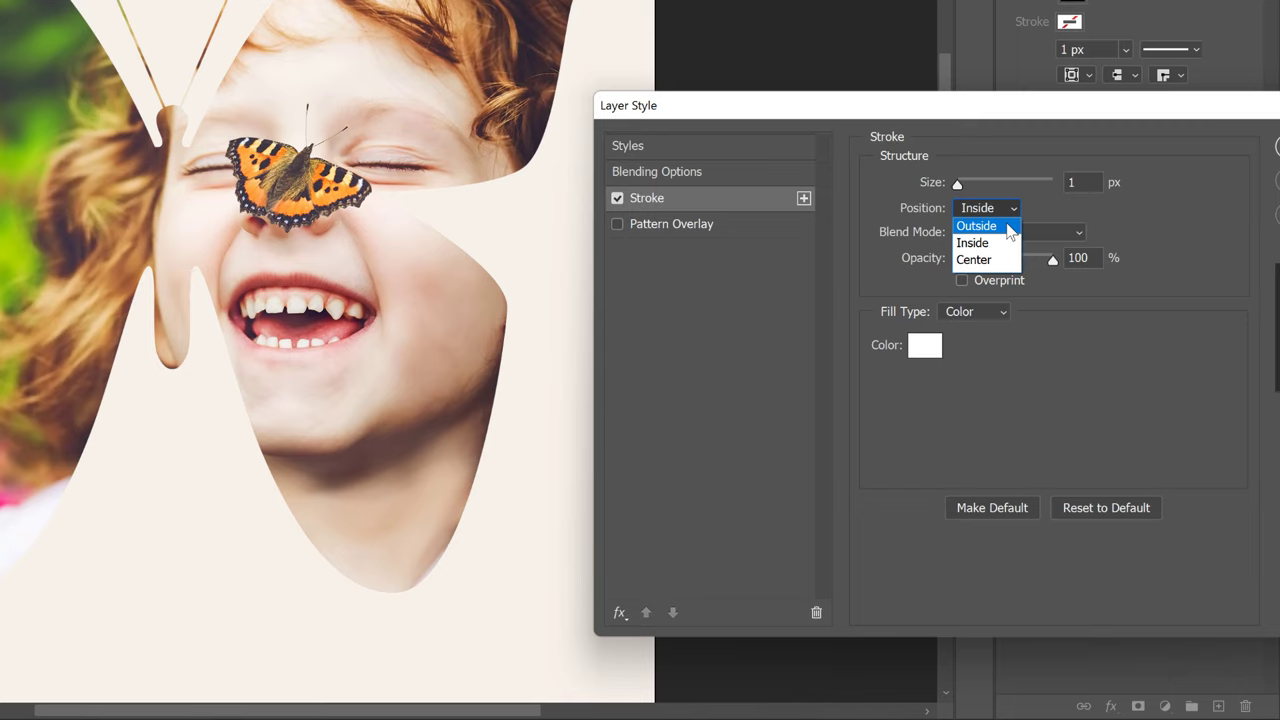
pyautogui.click(1008, 226)
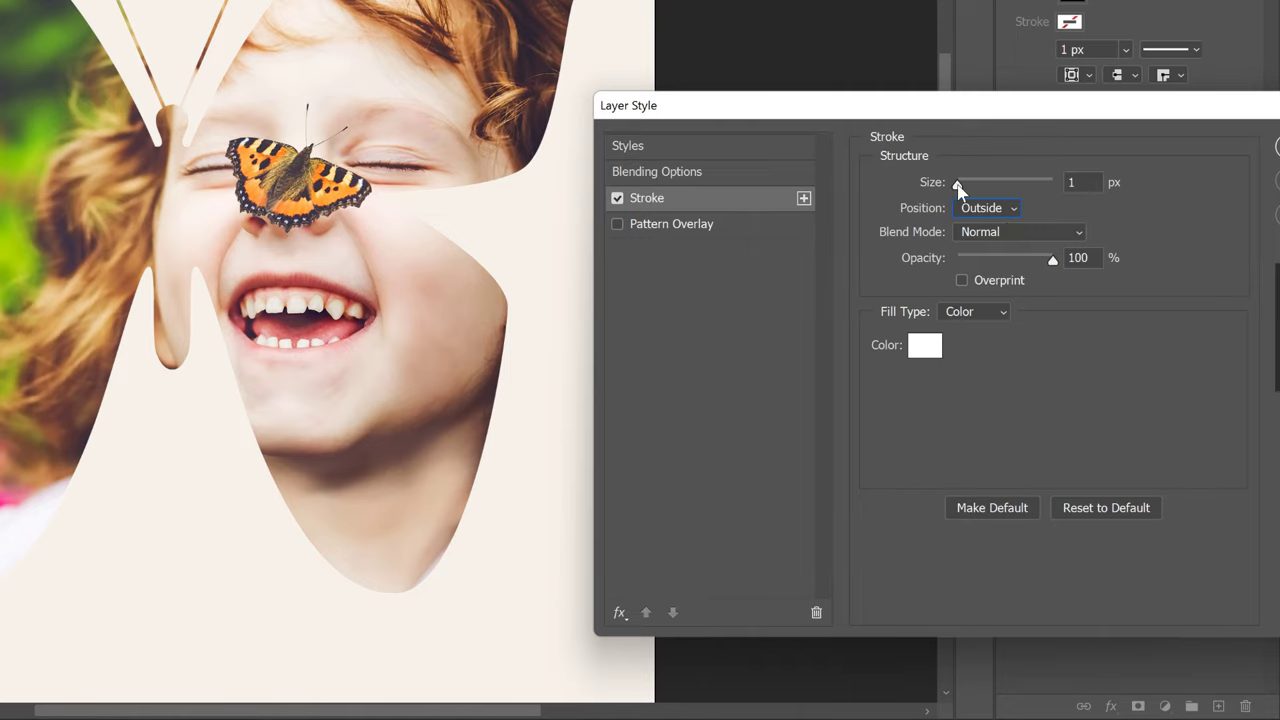
pyautogui.moveTo(957, 184); pyautogui.dragTo(970, 184)
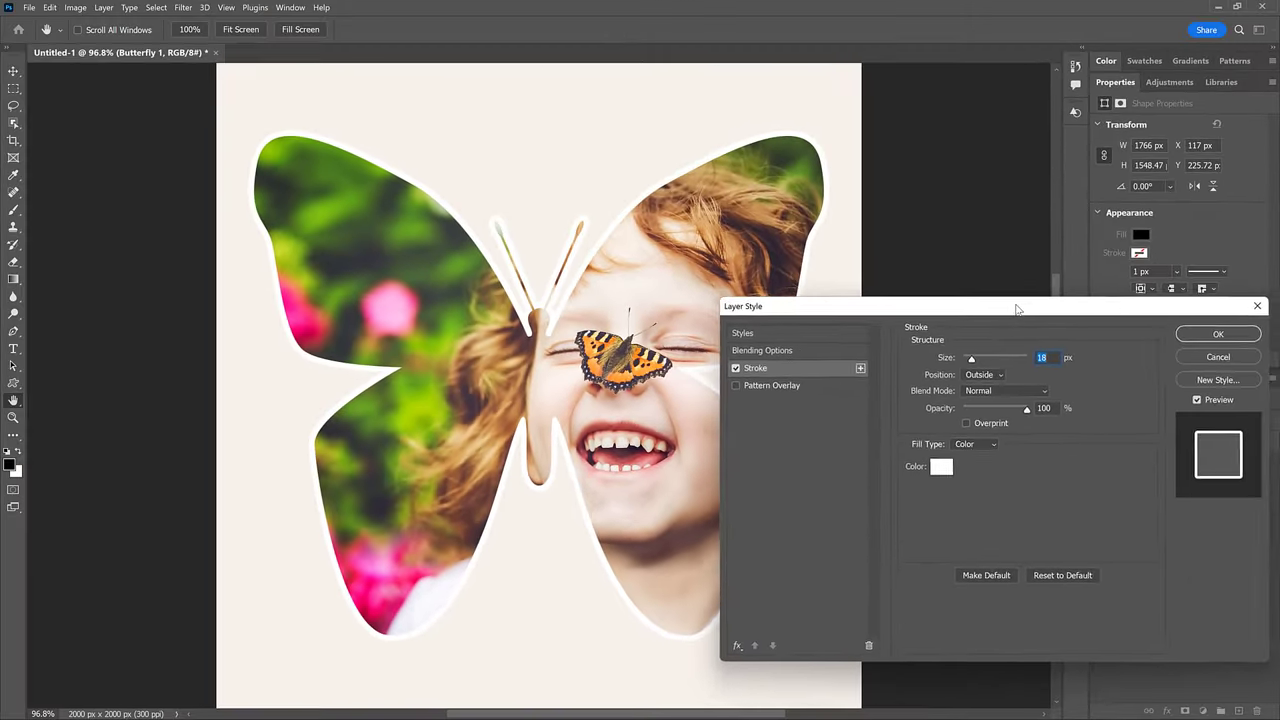
# Commit the Stroke layer style, then turn off the Stroke effect's visibility.
pyautogui.click(1189, 316)
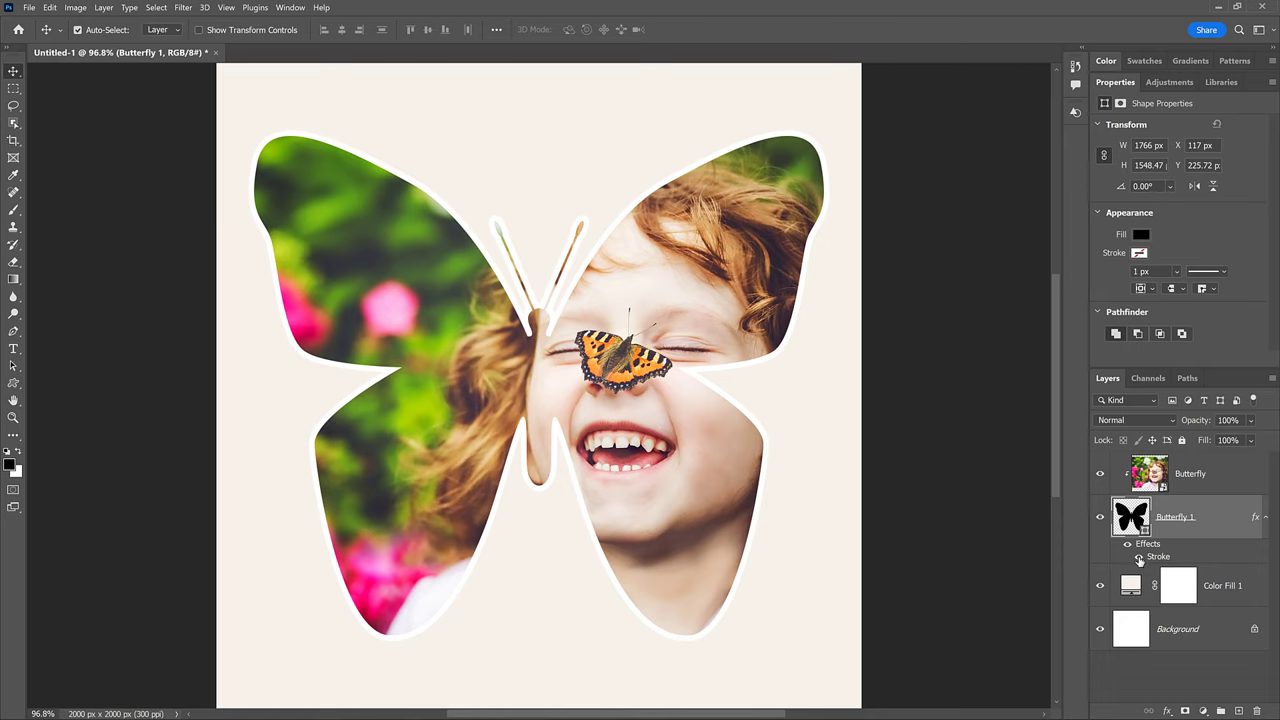
pyautogui.click(1139, 559)
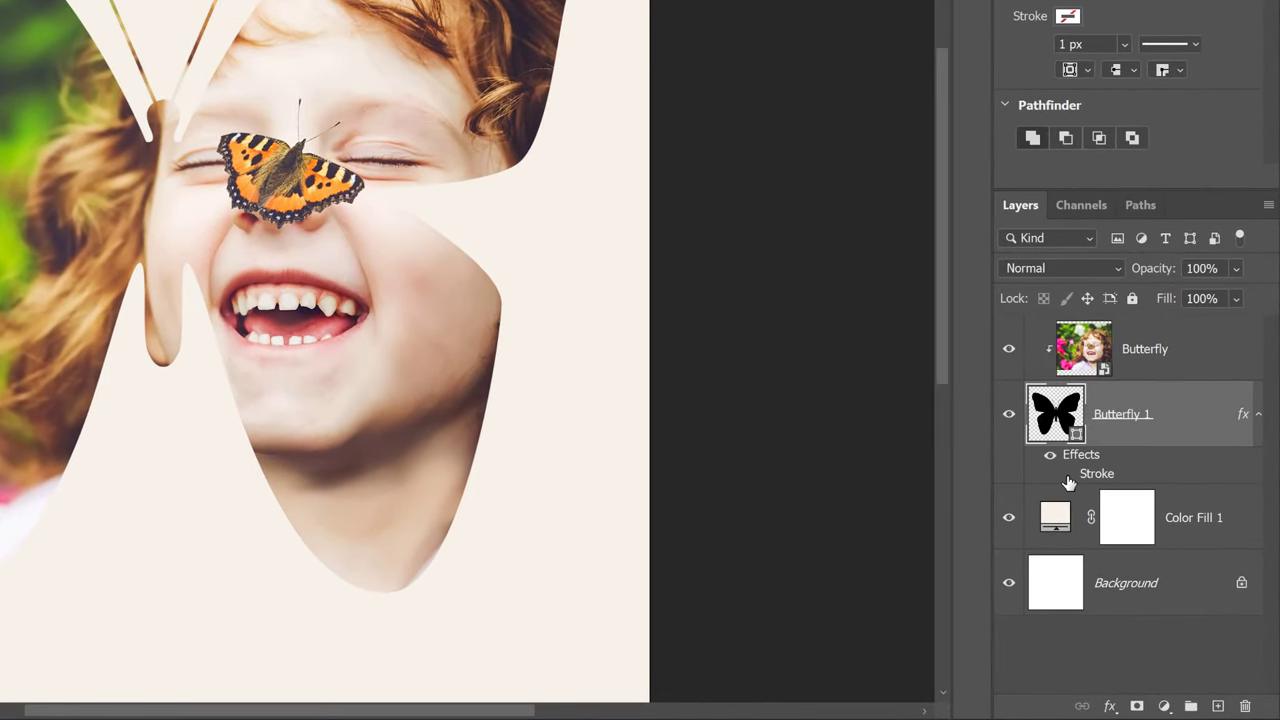
# Hide the white Background and cream Color Fill 1 layers.
pyautogui.click(1009, 585)
pyautogui.click(1009, 520)
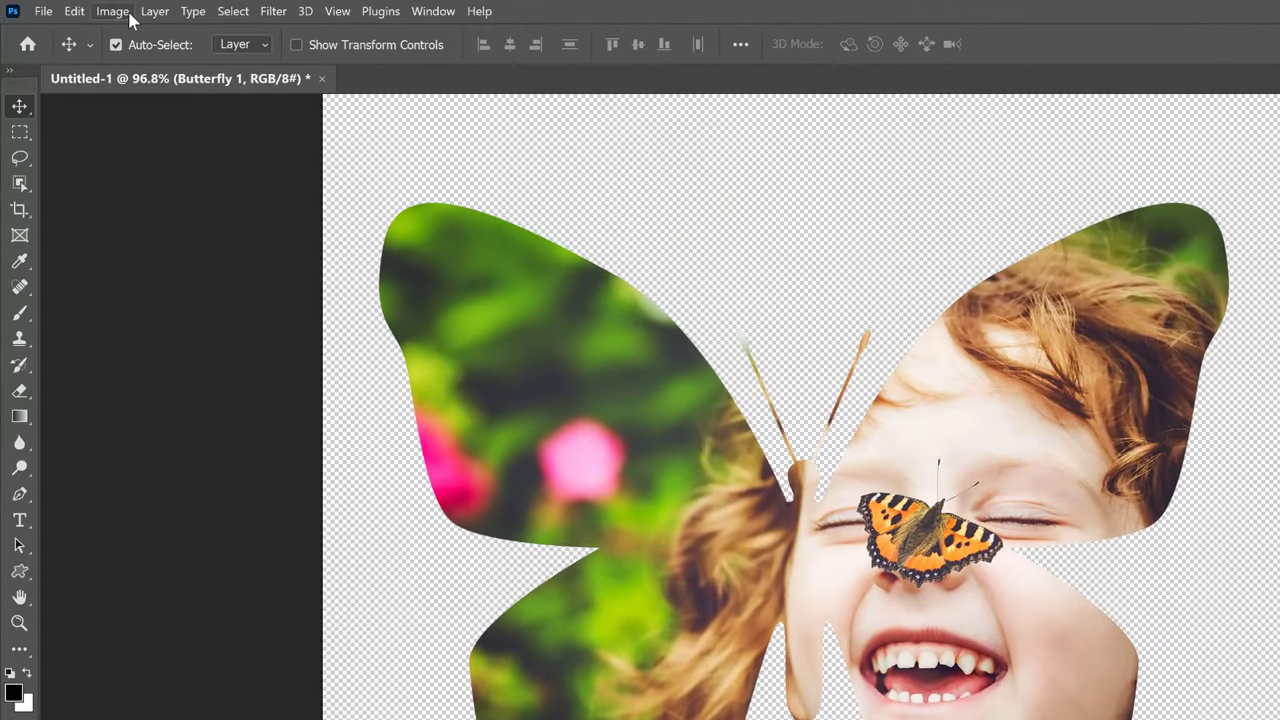
# Trim transparent pixels from all sides, cropping the canvas to 1766 × 1548 px.
pyautogui.click(86, 11)
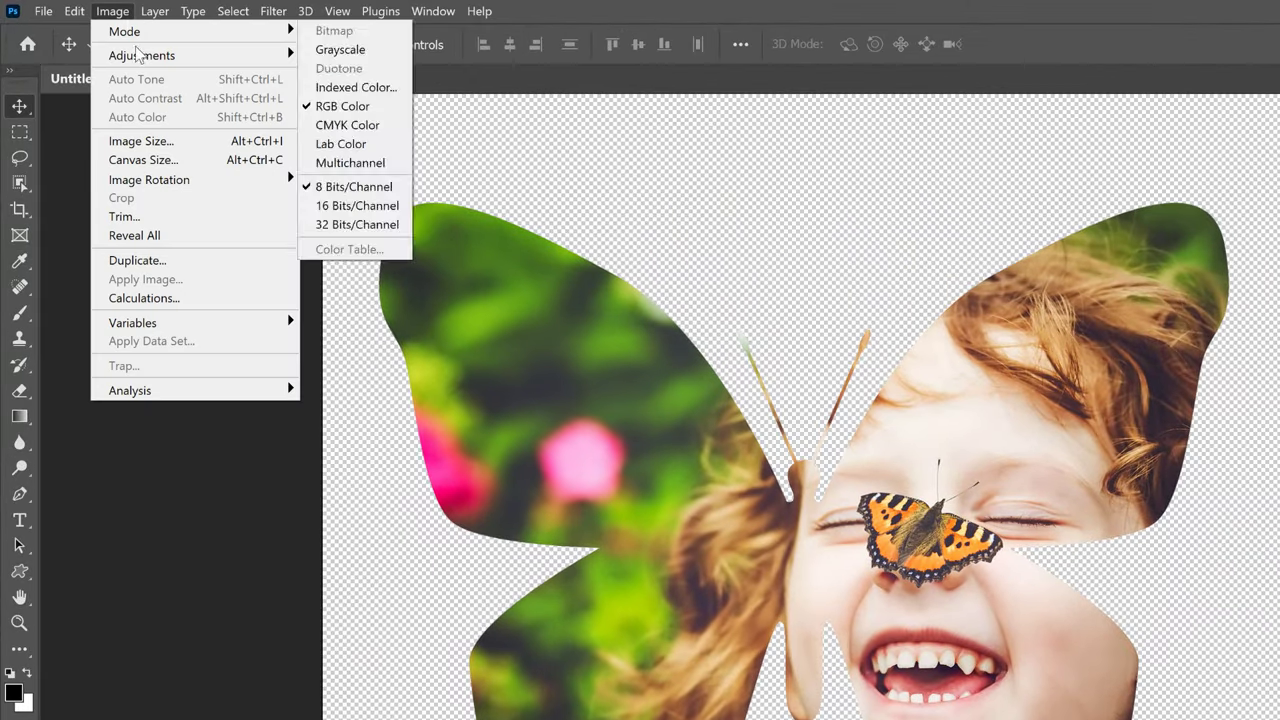
pyautogui.click(155, 216)
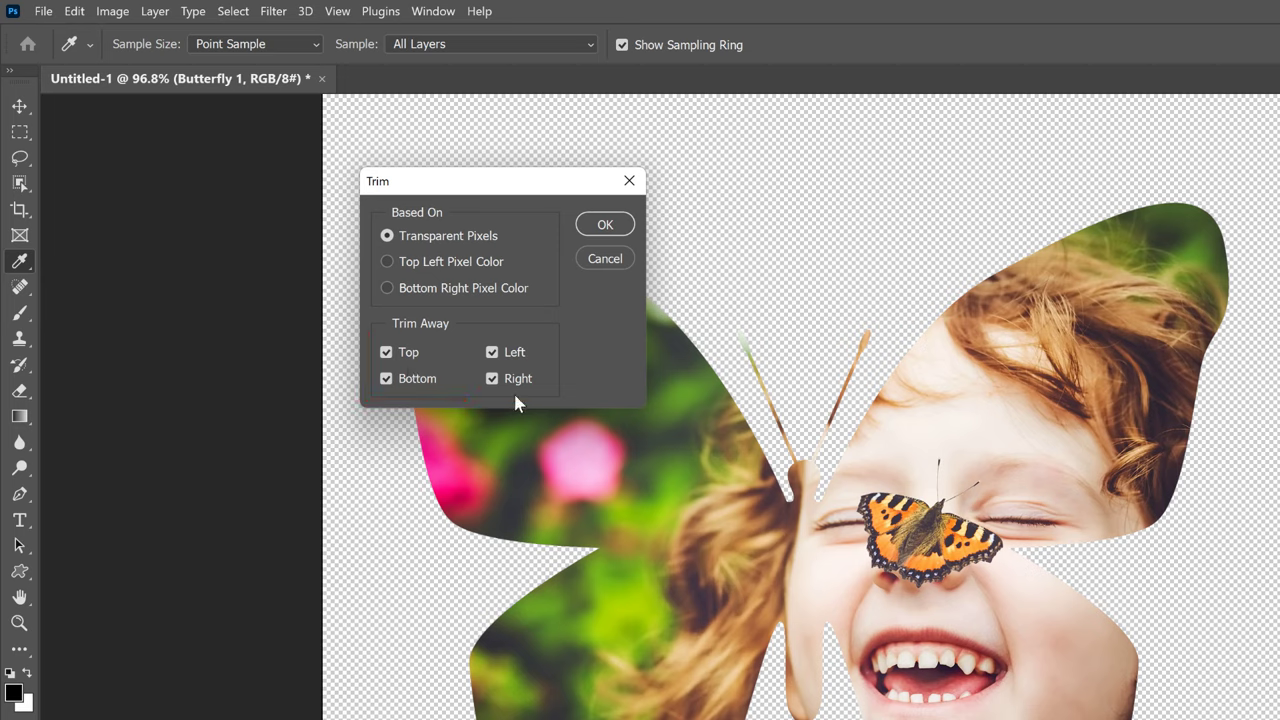
pyautogui.click(618, 228)
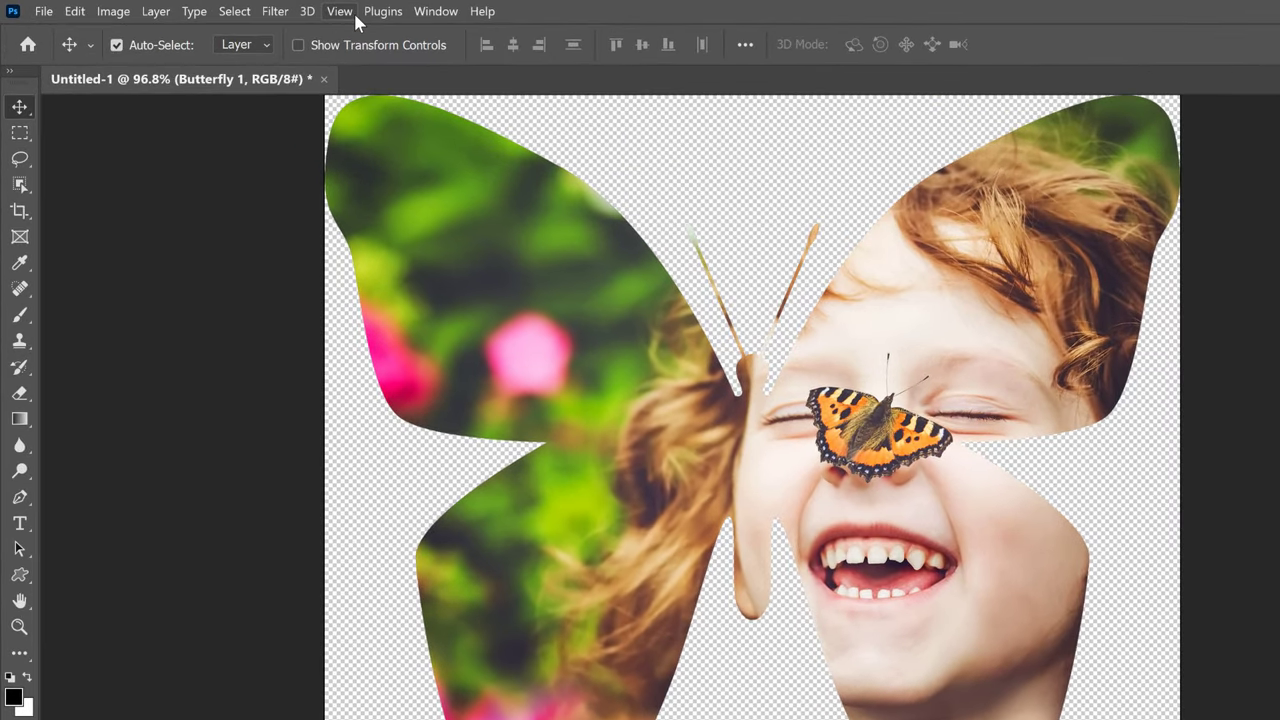
# Fit the canvas on screen, then zoom to 100% with Ctrl+minus.
pyautogui.click(236, 10)
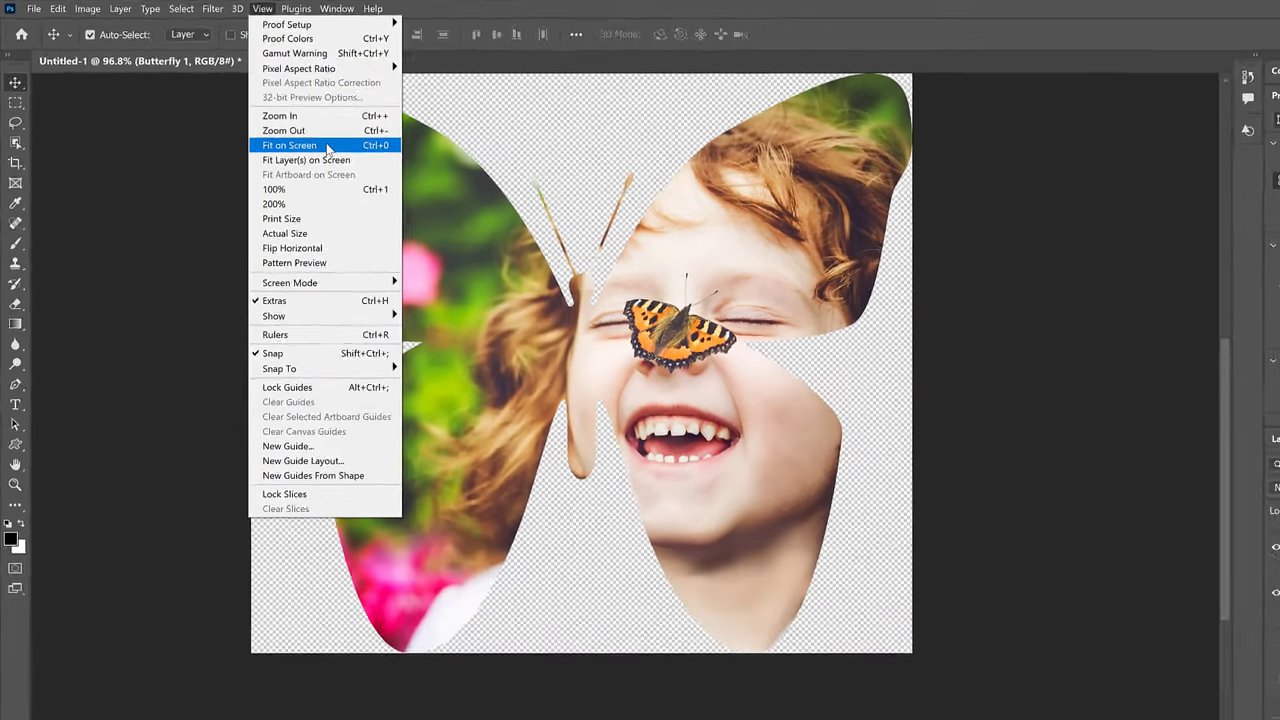
pyautogui.click(424, 192)
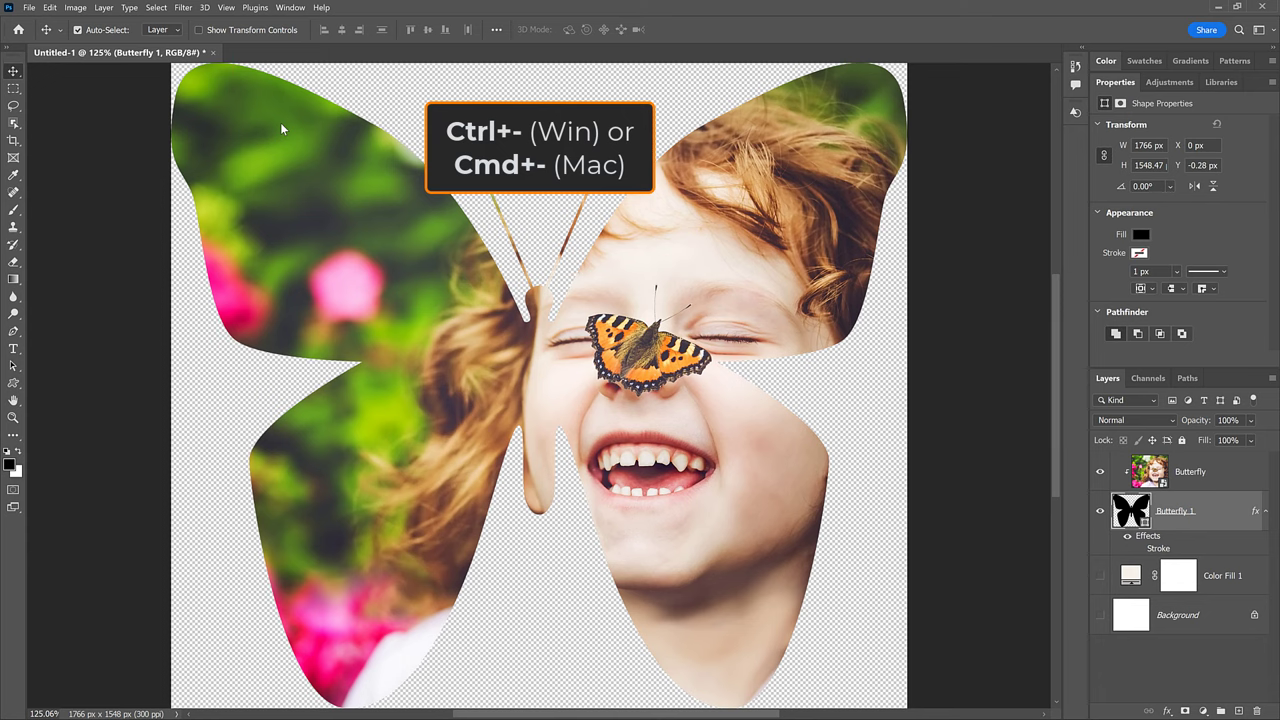
pyautogui.hotkey('ctrl', '-')
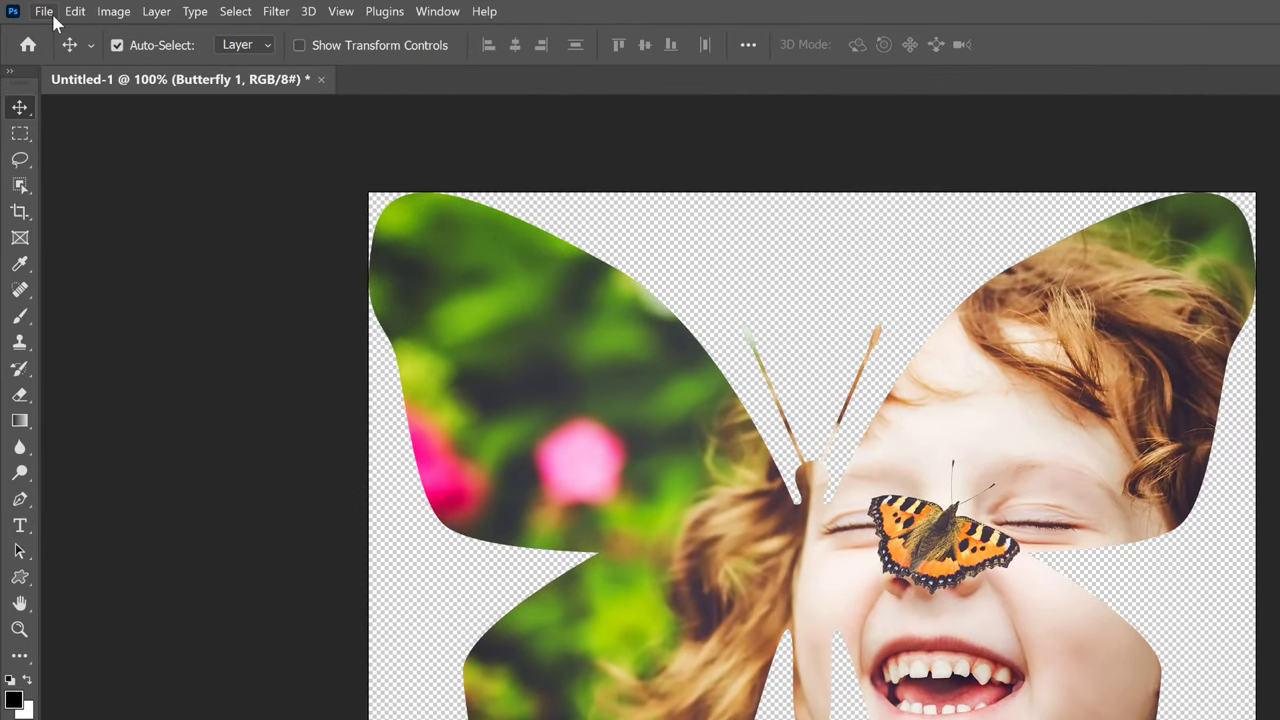
# Save a PNG copy named image-in-shape.png to the Photos folder on this computer.
pyautogui.click(31, 9)
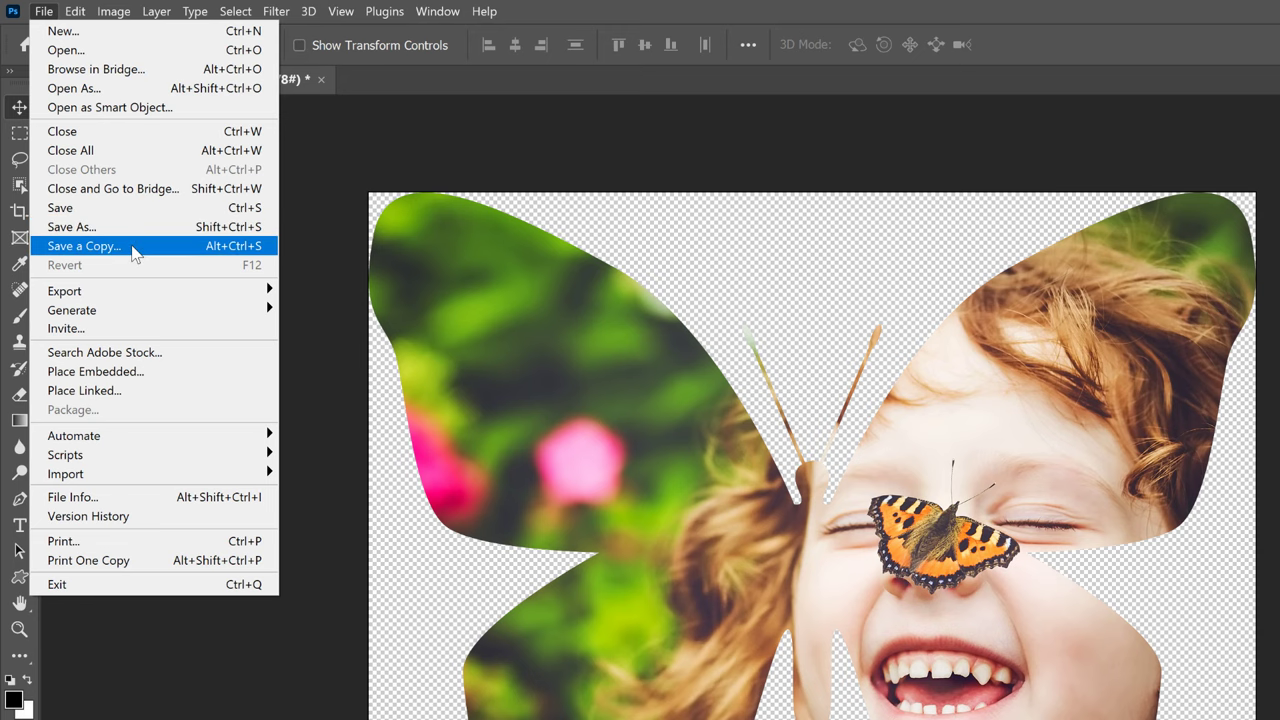
pyautogui.click(135, 250)
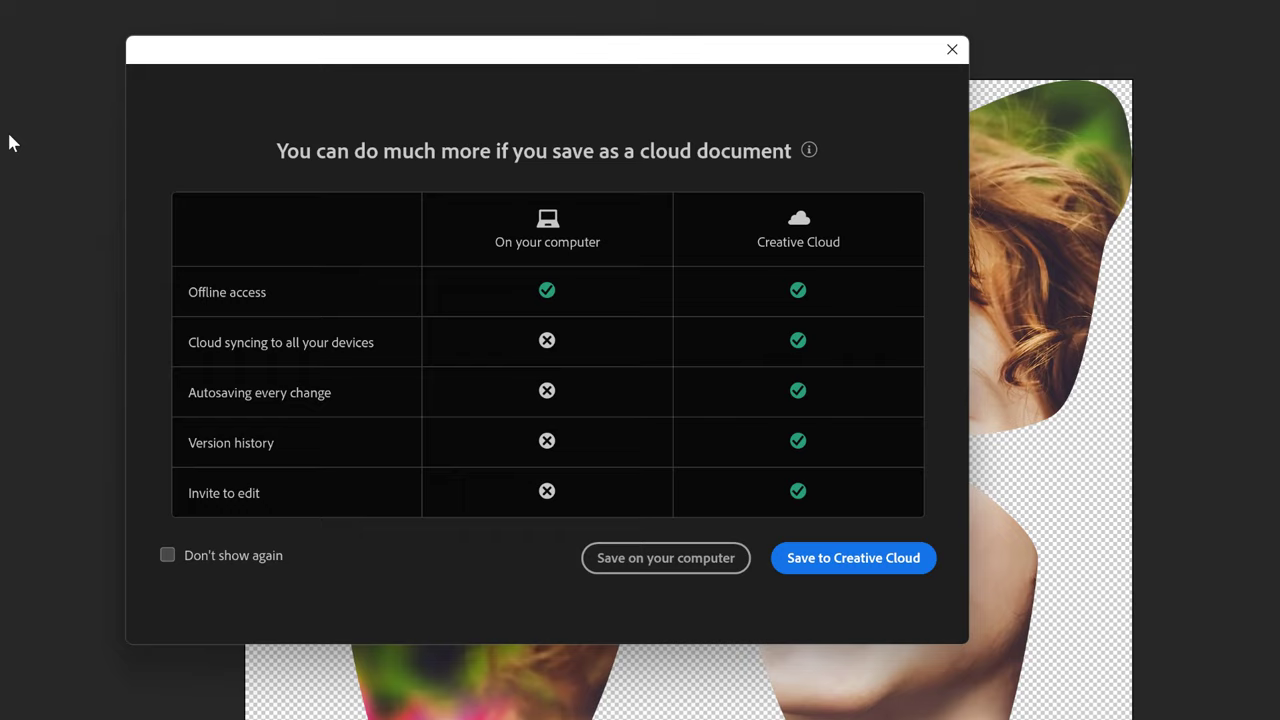
pyautogui.click(661, 573)
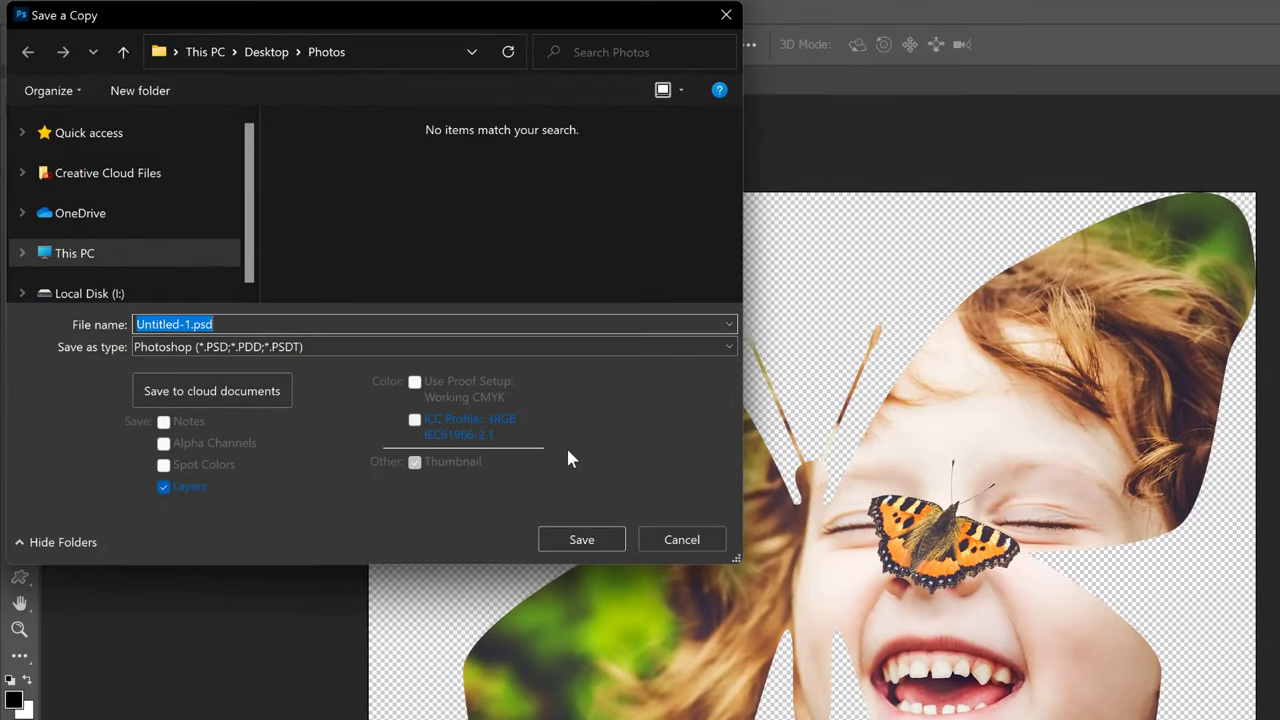
pyautogui.click(477, 349)
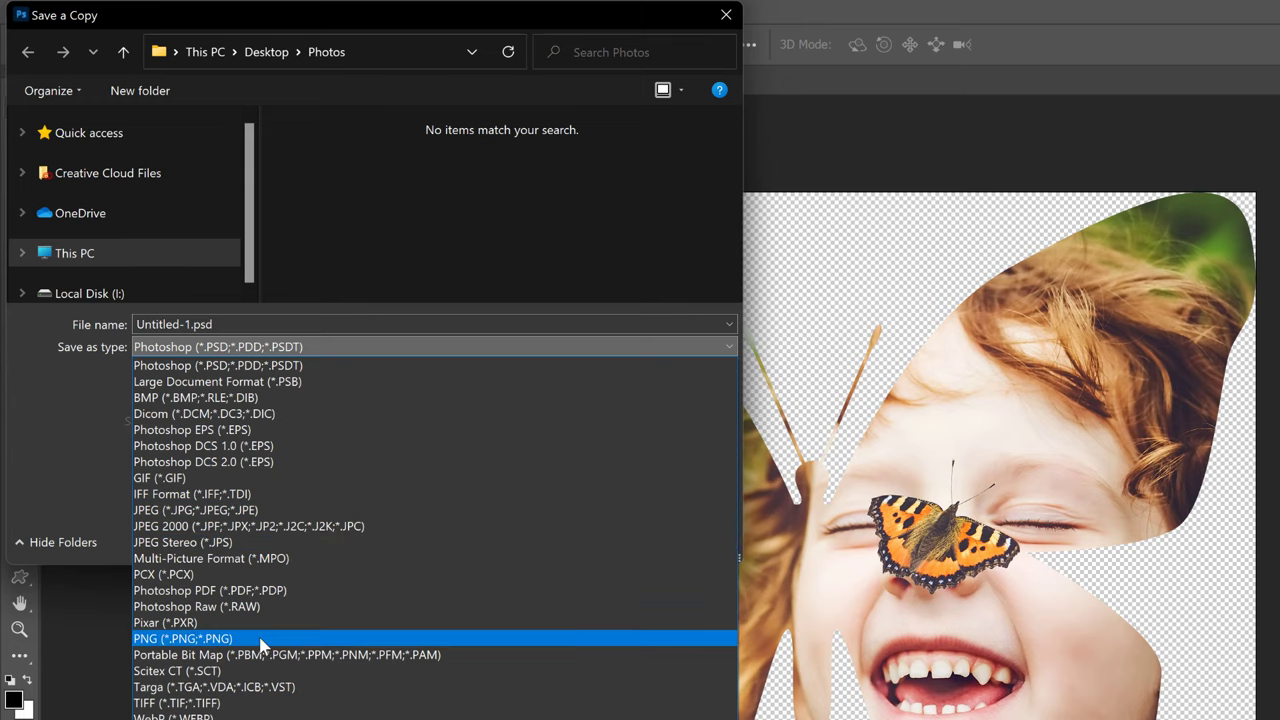
pyautogui.click(262, 641)
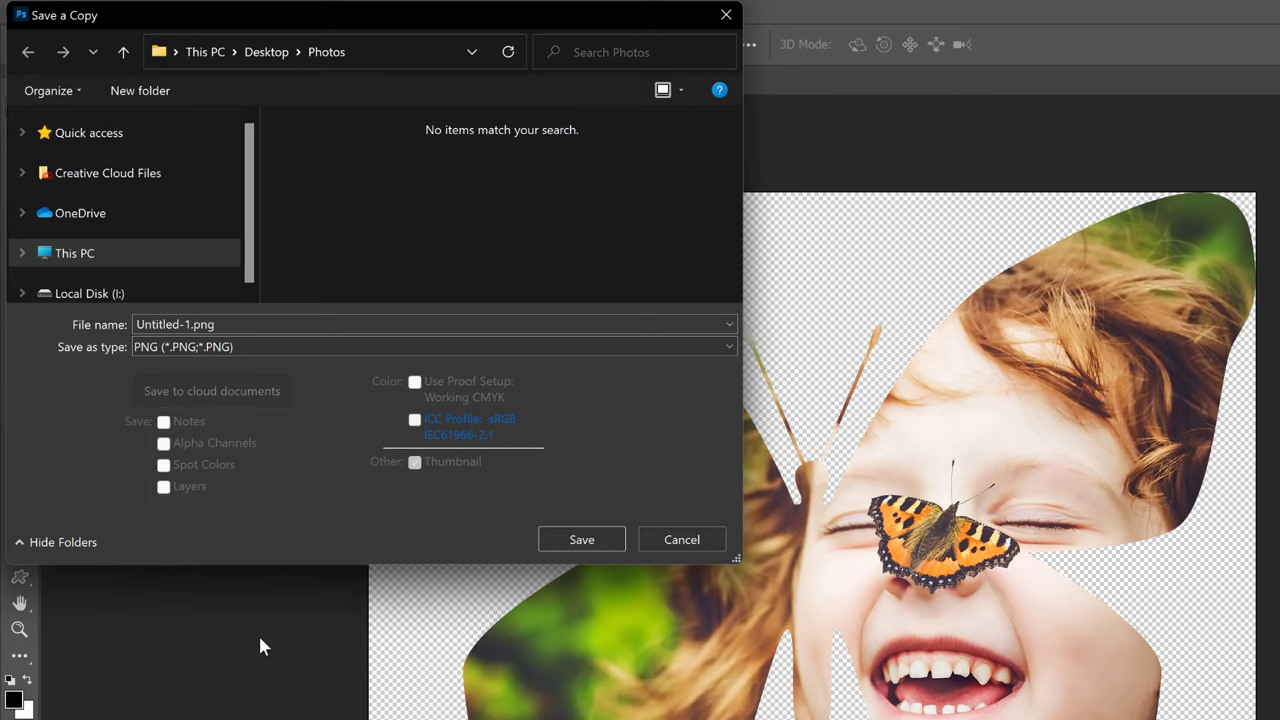
pyautogui.moveTo(188, 324); pyautogui.dragTo(104, 324)
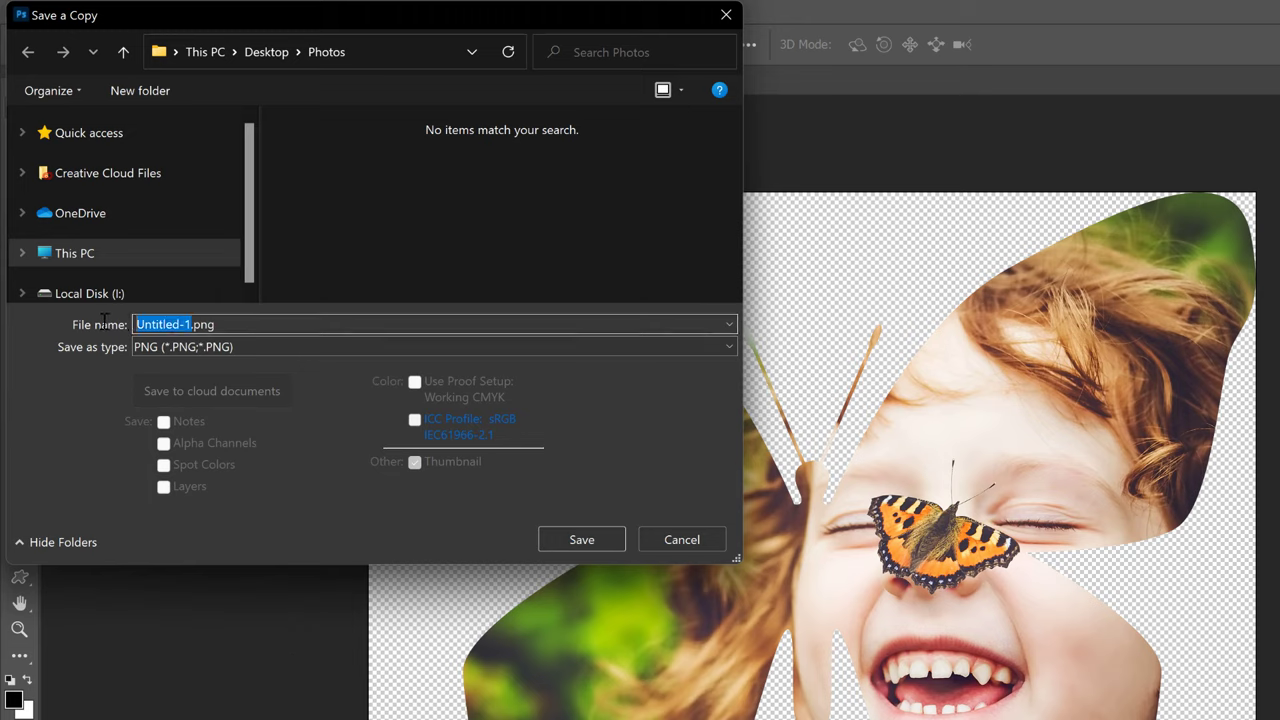
pyautogui.write('image-in-shape')
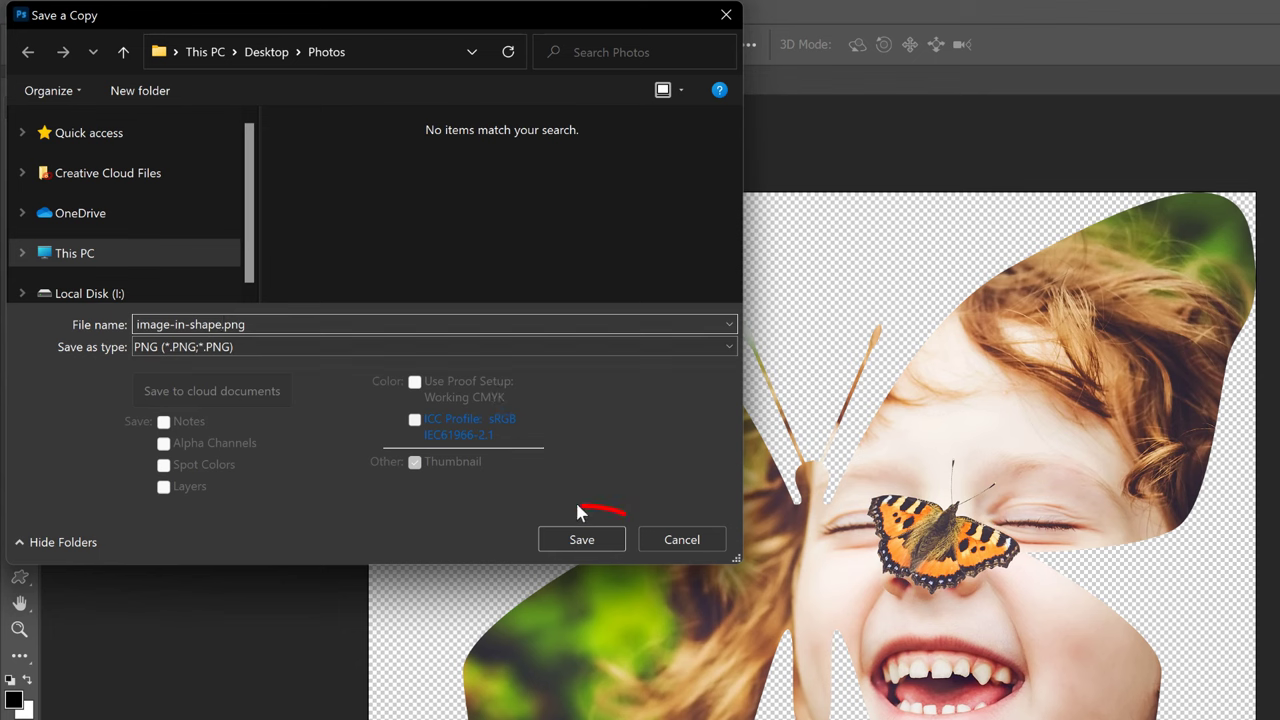
pyautogui.click(605, 543)
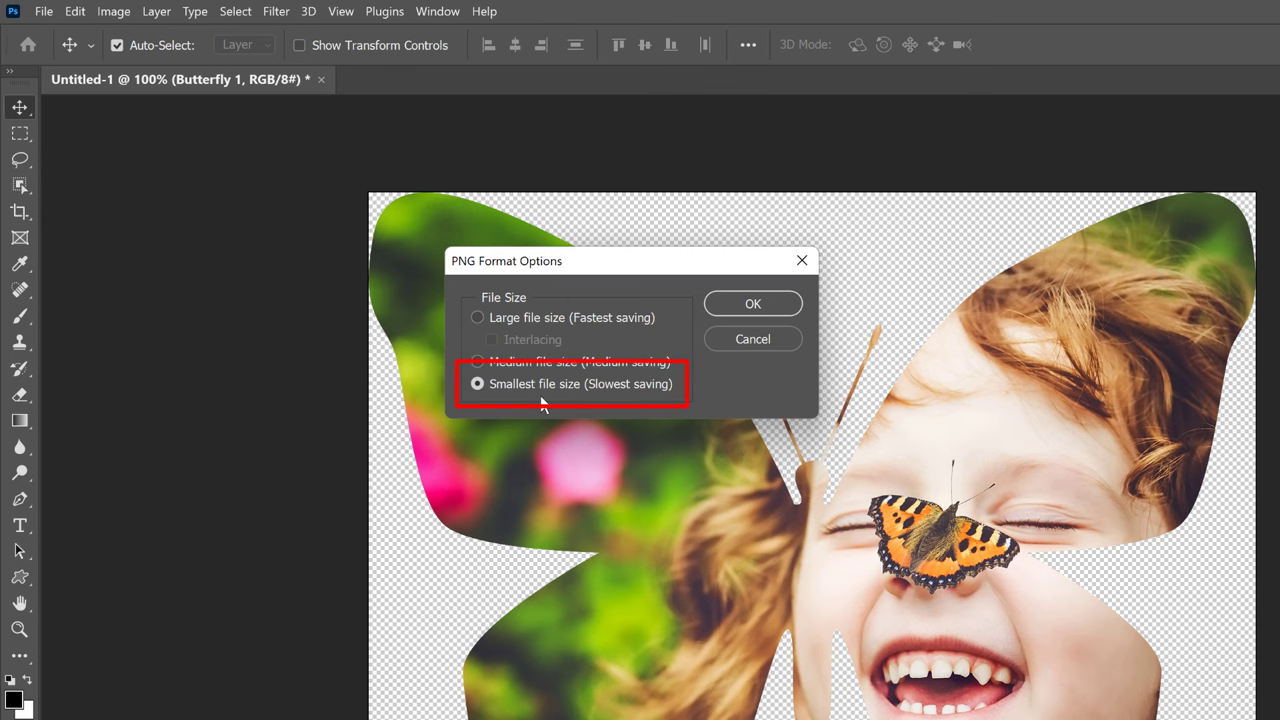
# Confirm the PNG options, delete the butterfly and photo layers, and show Color Fill 1.
pyautogui.click(777, 305)
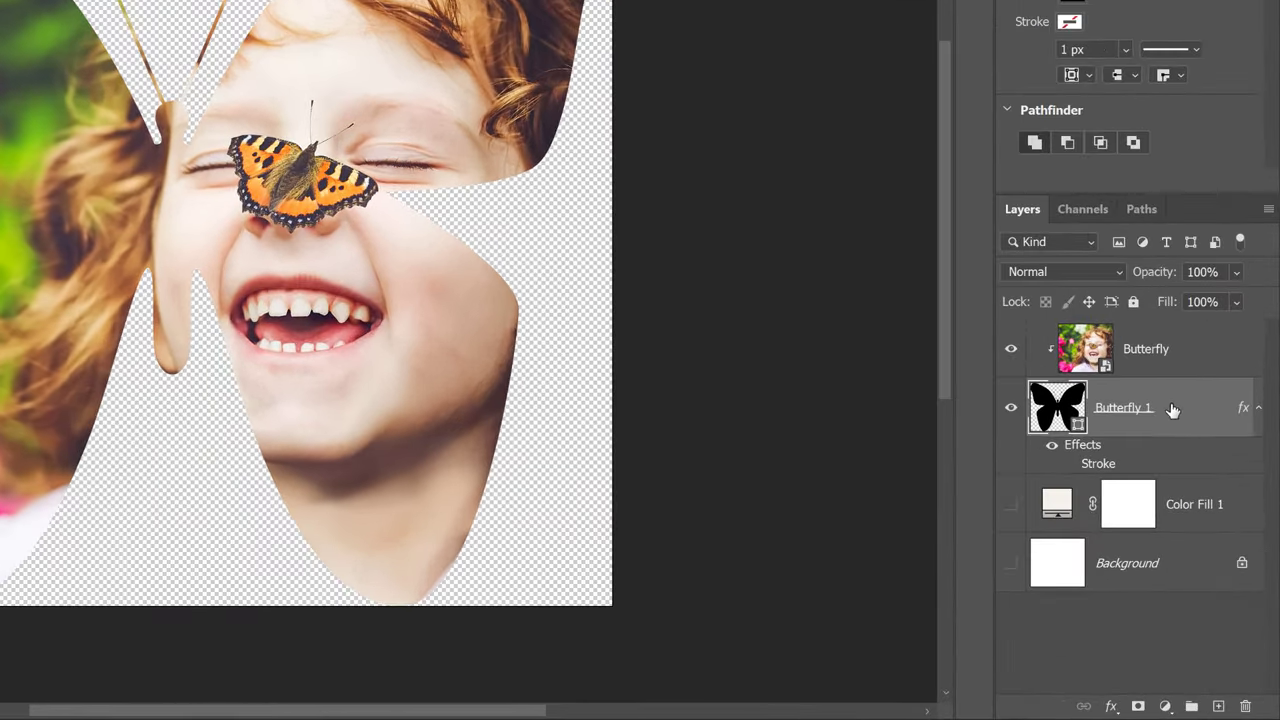
pyautogui.moveTo(1208, 349)
pyautogui.mouseDown()
pyautogui.moveTo(1224, 400)
pyautogui.moveTo(1246, 707)
pyautogui.mouseUp()
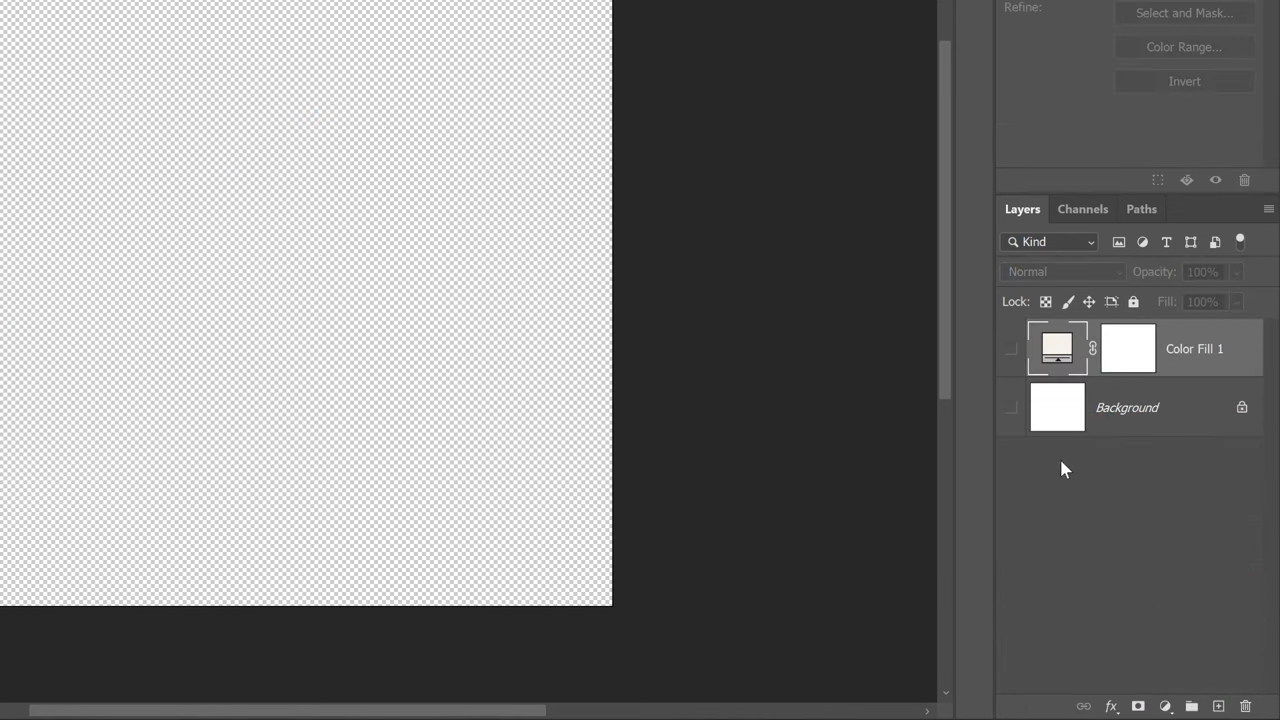
pyautogui.click(1011, 353)
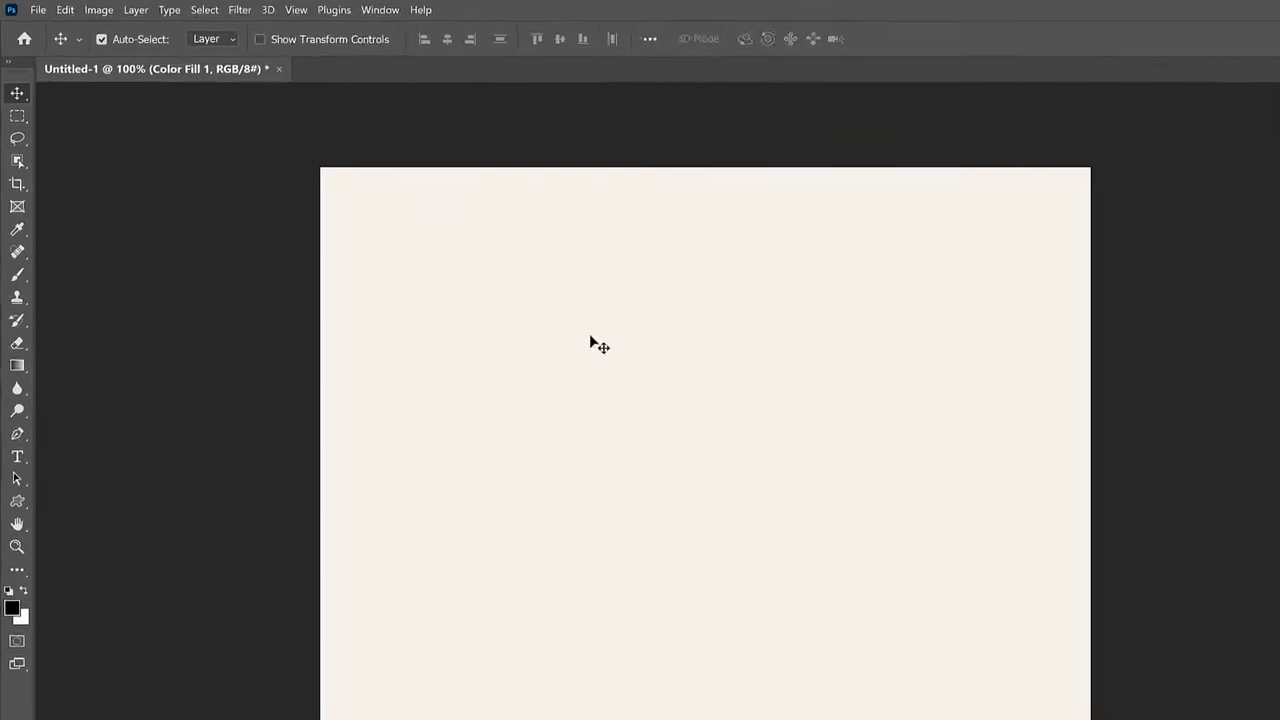
# Place Embedded image-in-shape.png into the document as a new layer.
pyautogui.click(33, 9)
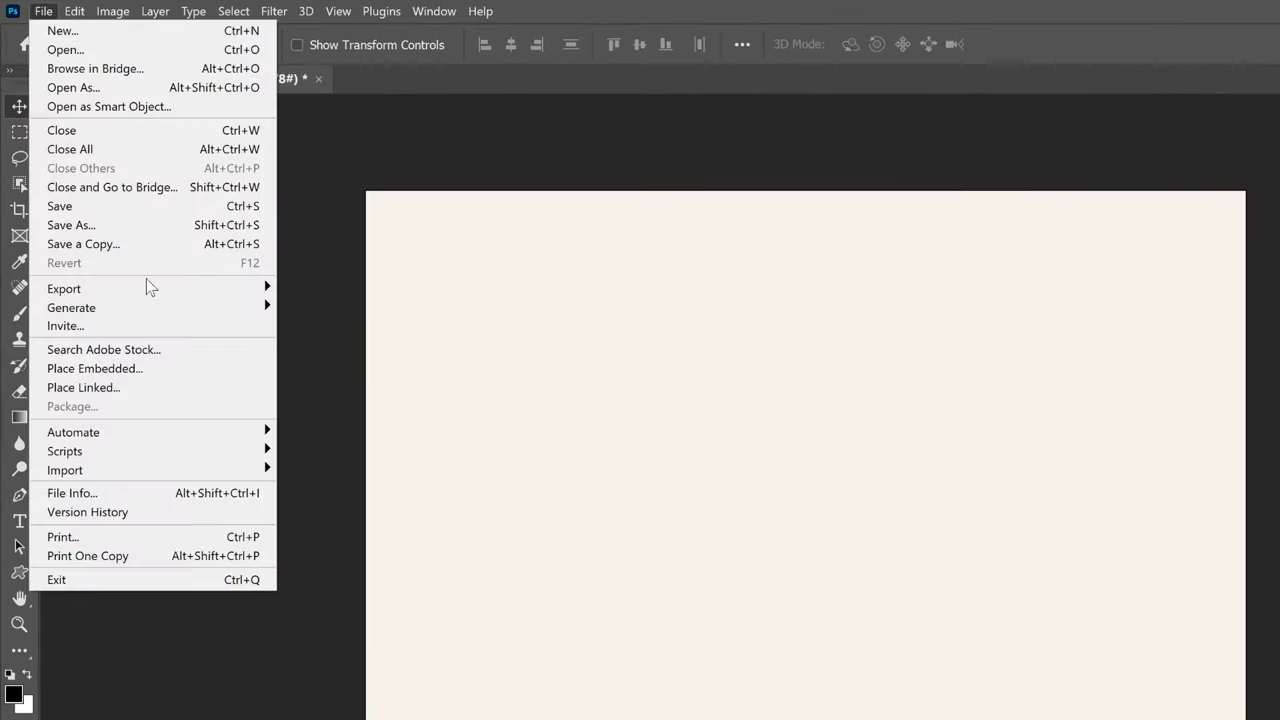
pyautogui.click(163, 372)
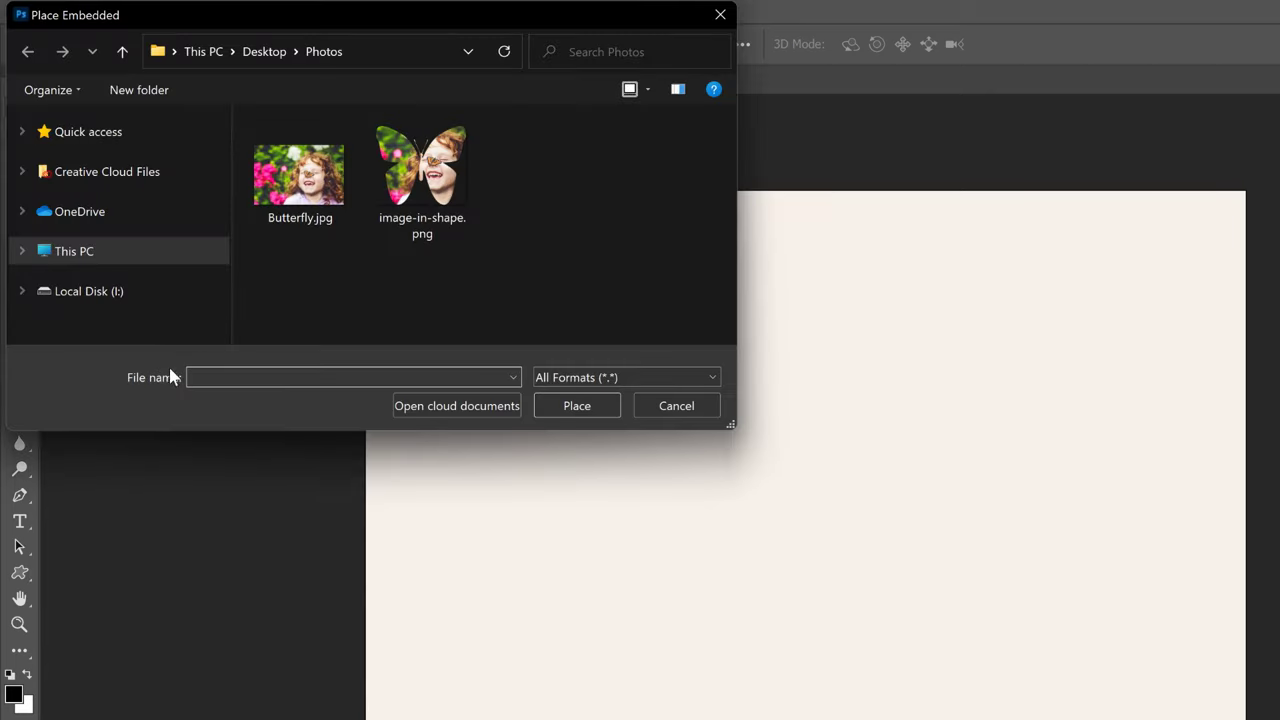
pyautogui.click(422, 236)
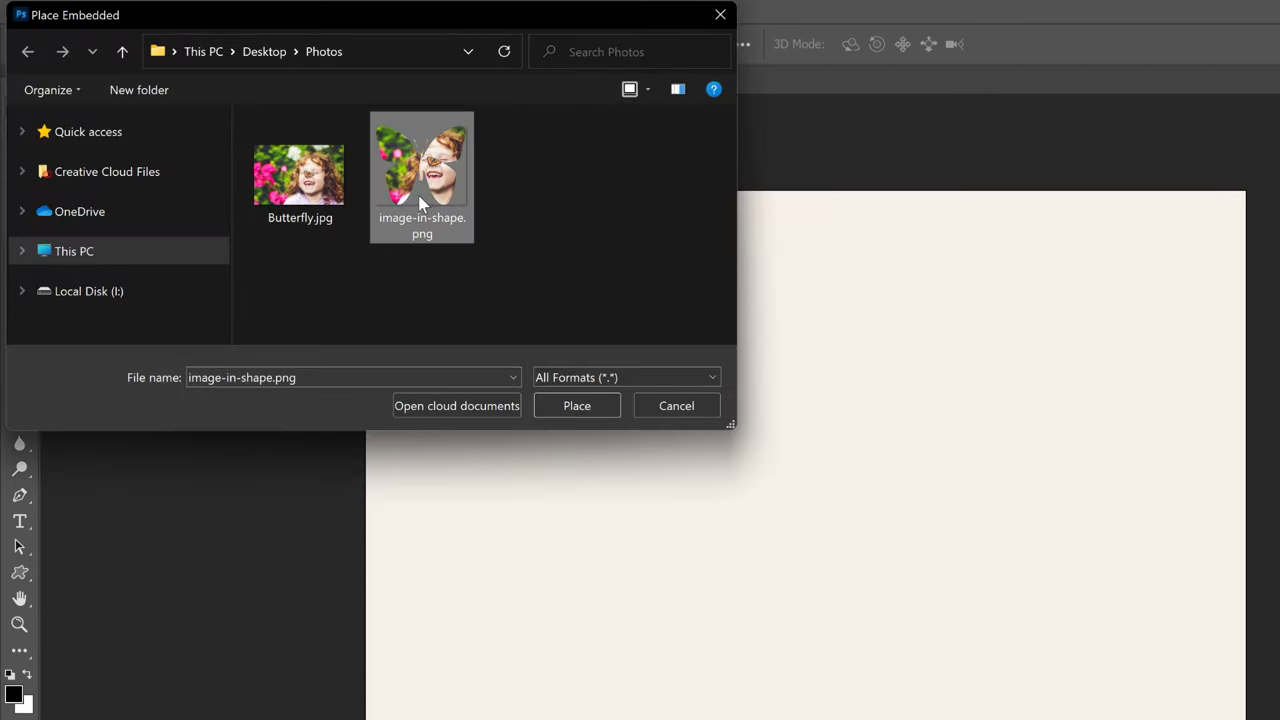
pyautogui.click(607, 410)
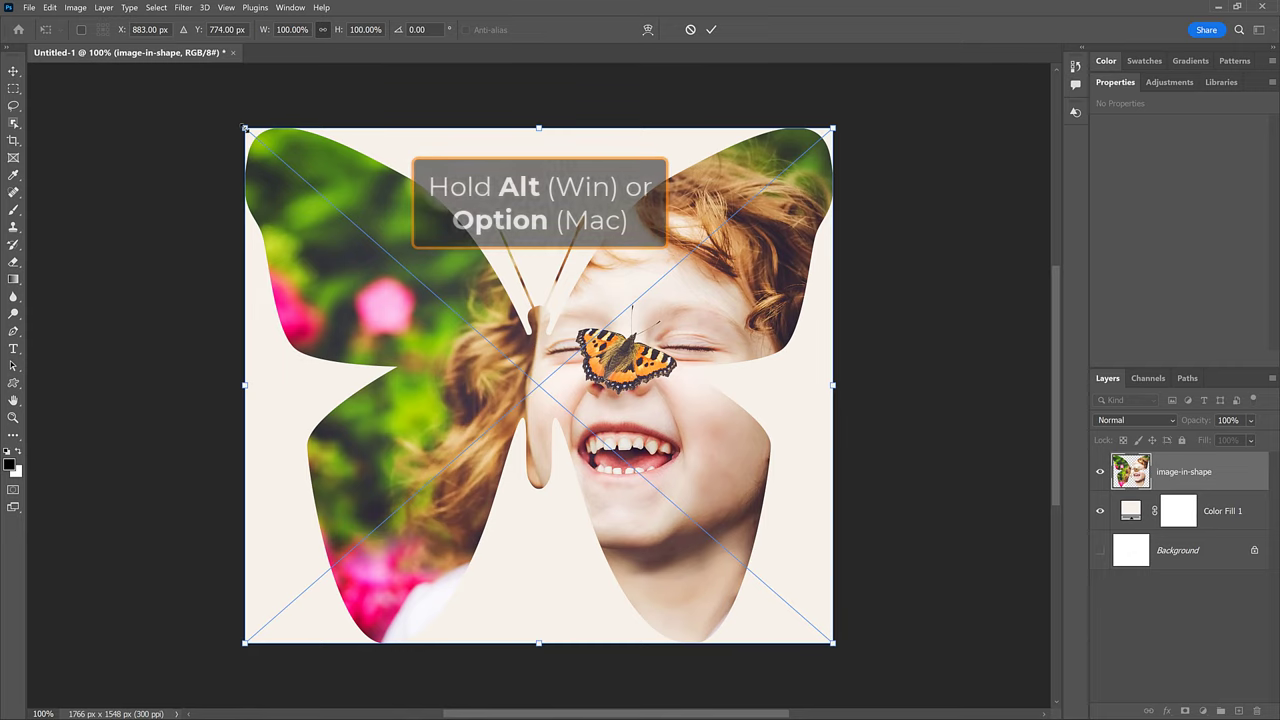
# Scale the placed butterfly to about 91% around its centre and commit.
pyautogui.moveTo(244, 128); pyautogui.dragTo(268, 152)
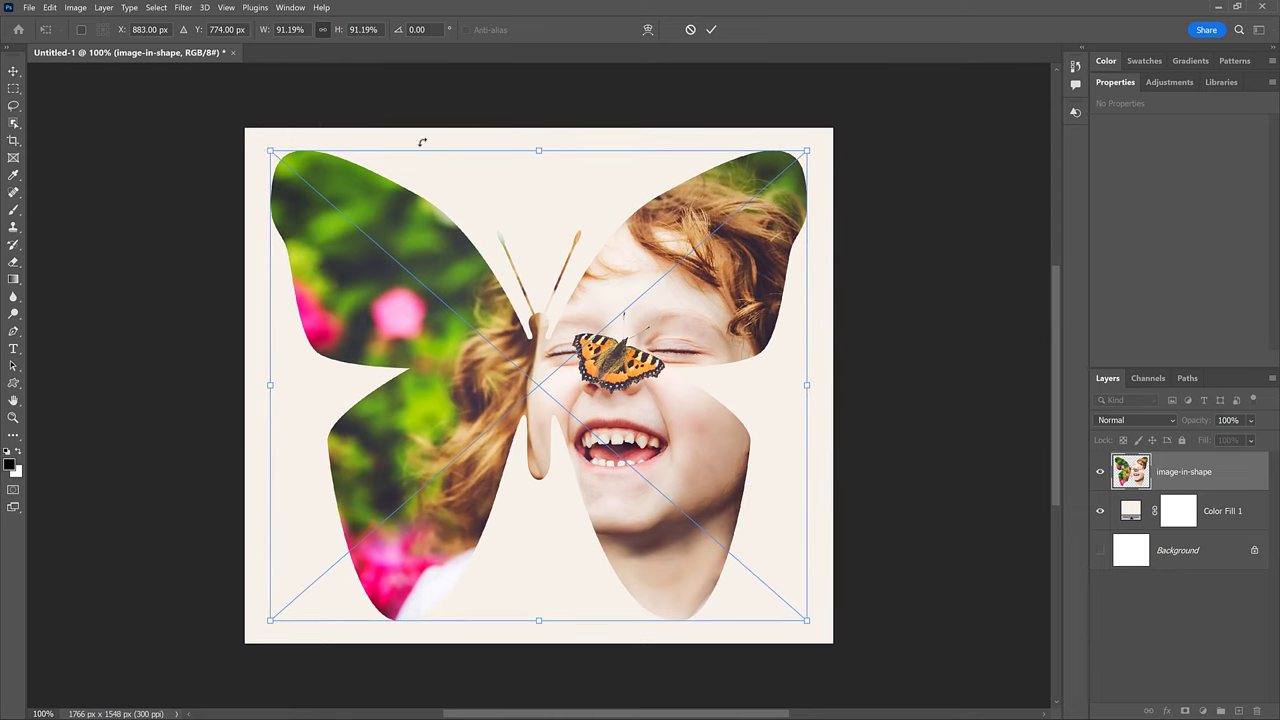
pyautogui.click(711, 30)
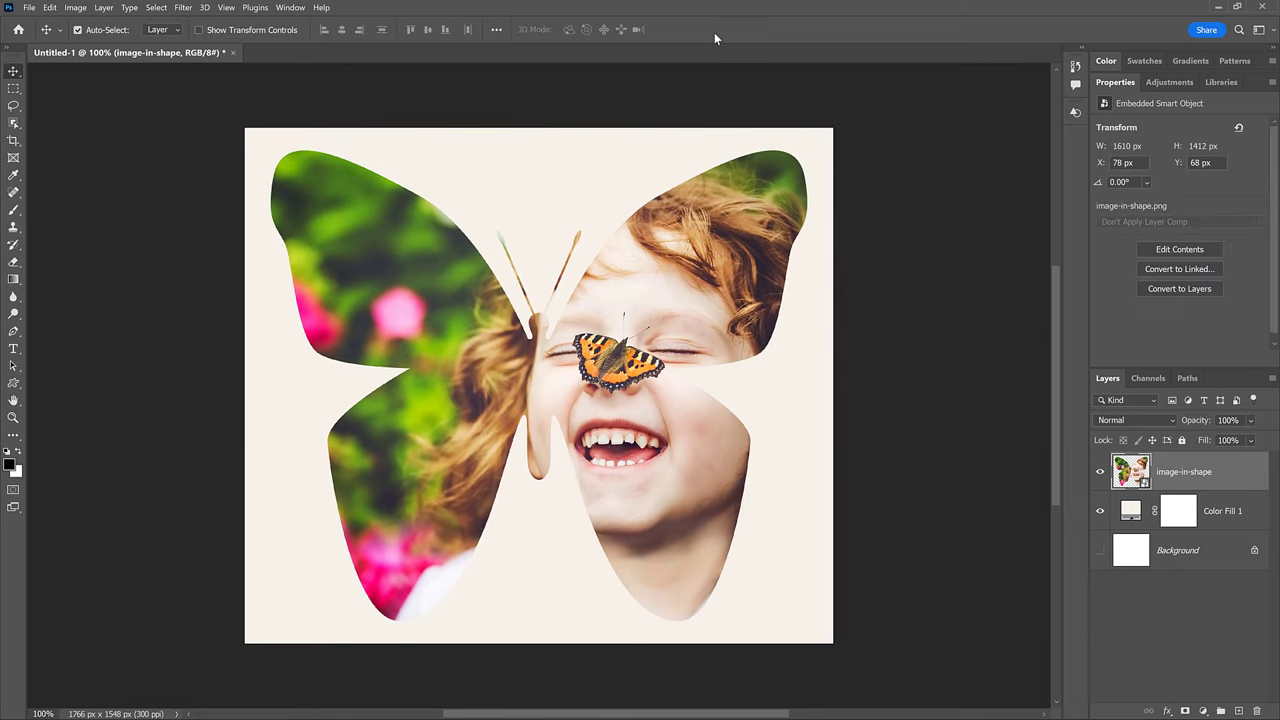